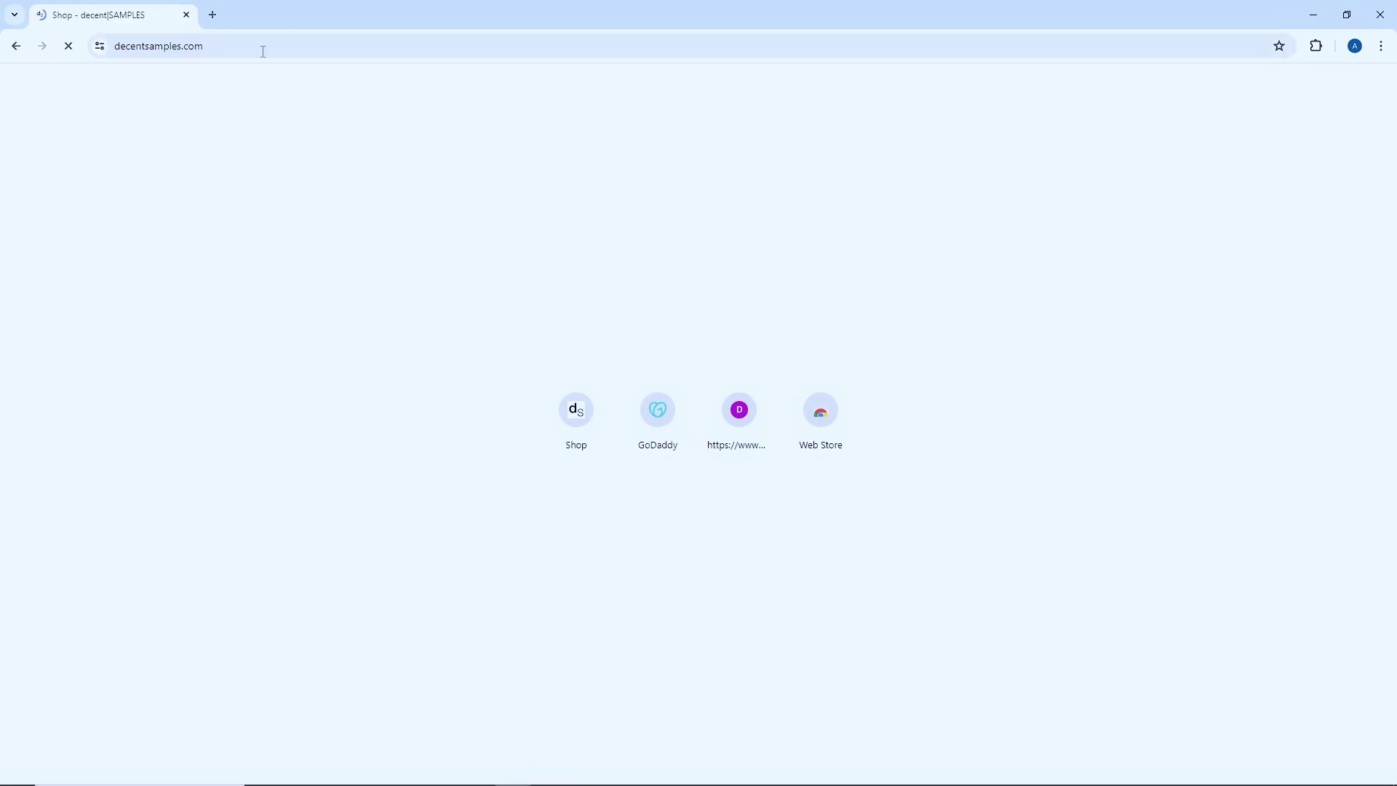
# Go to the free Decent Sampler plugin download page and request the Windows download.
pyautogui.moveTo(455, 177)
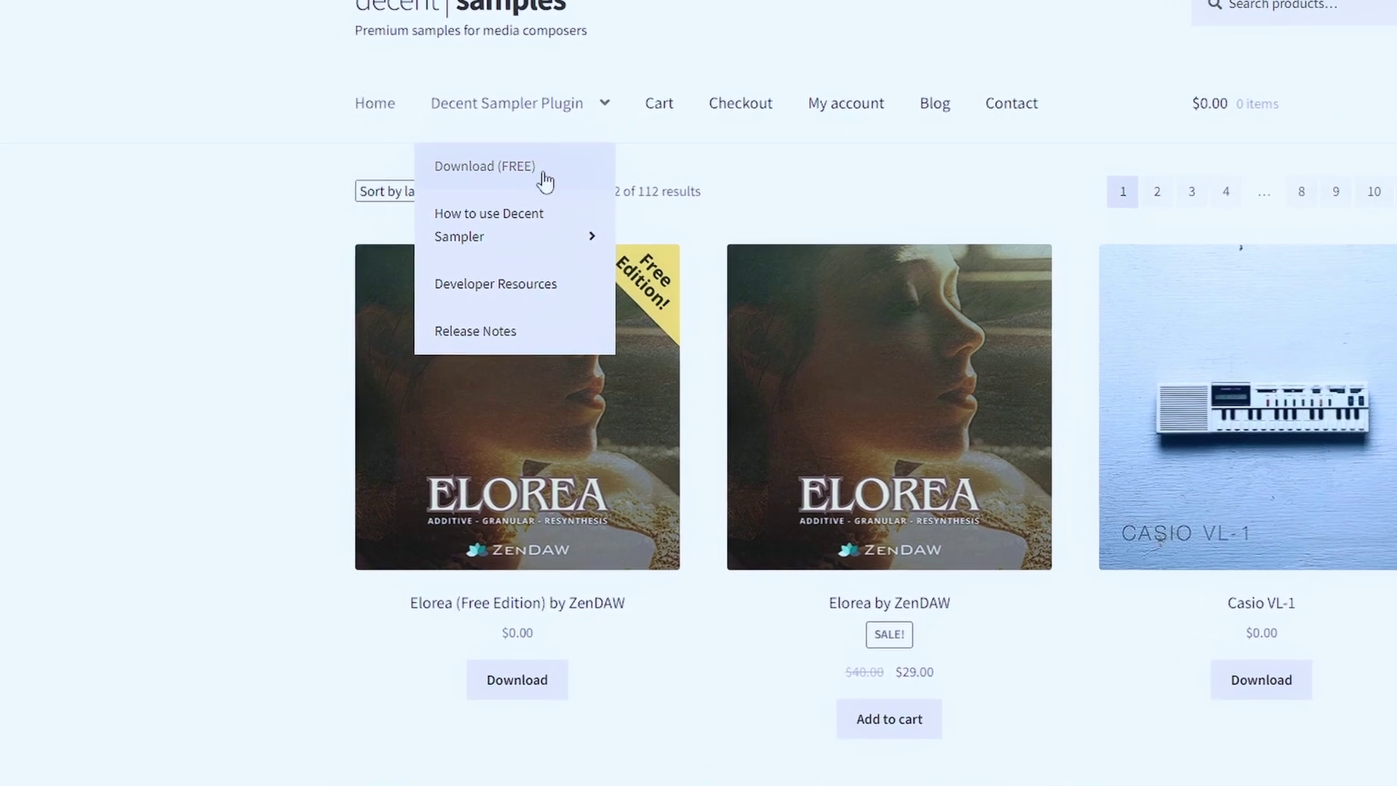
pyautogui.click(529, 180)
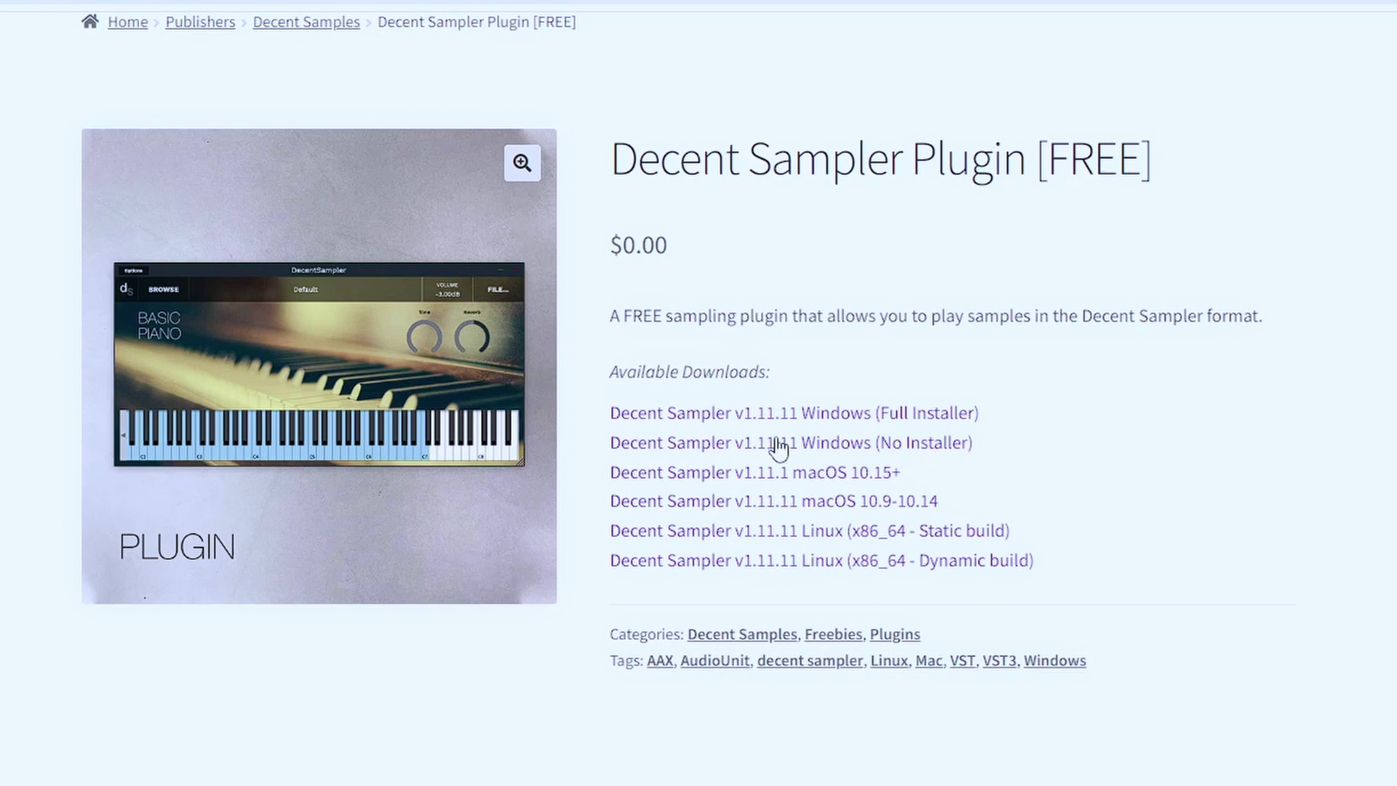
pyautogui.click(837, 414)
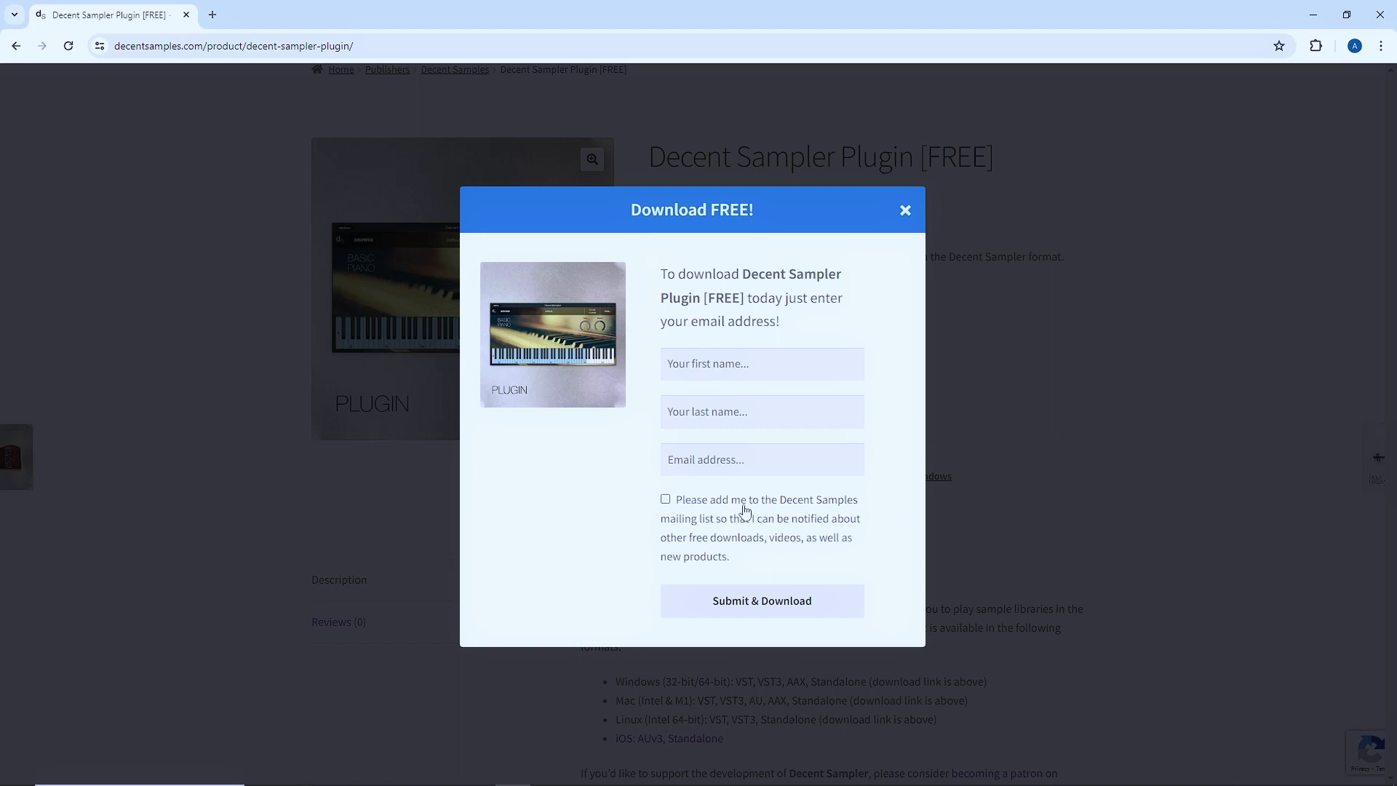
# Close the Download FREE! sign-up form and scroll the plugin's product page.
pyautogui.click(905, 209)
pyautogui.moveTo(1391, 263); pyautogui.dragTo(1393, 305)
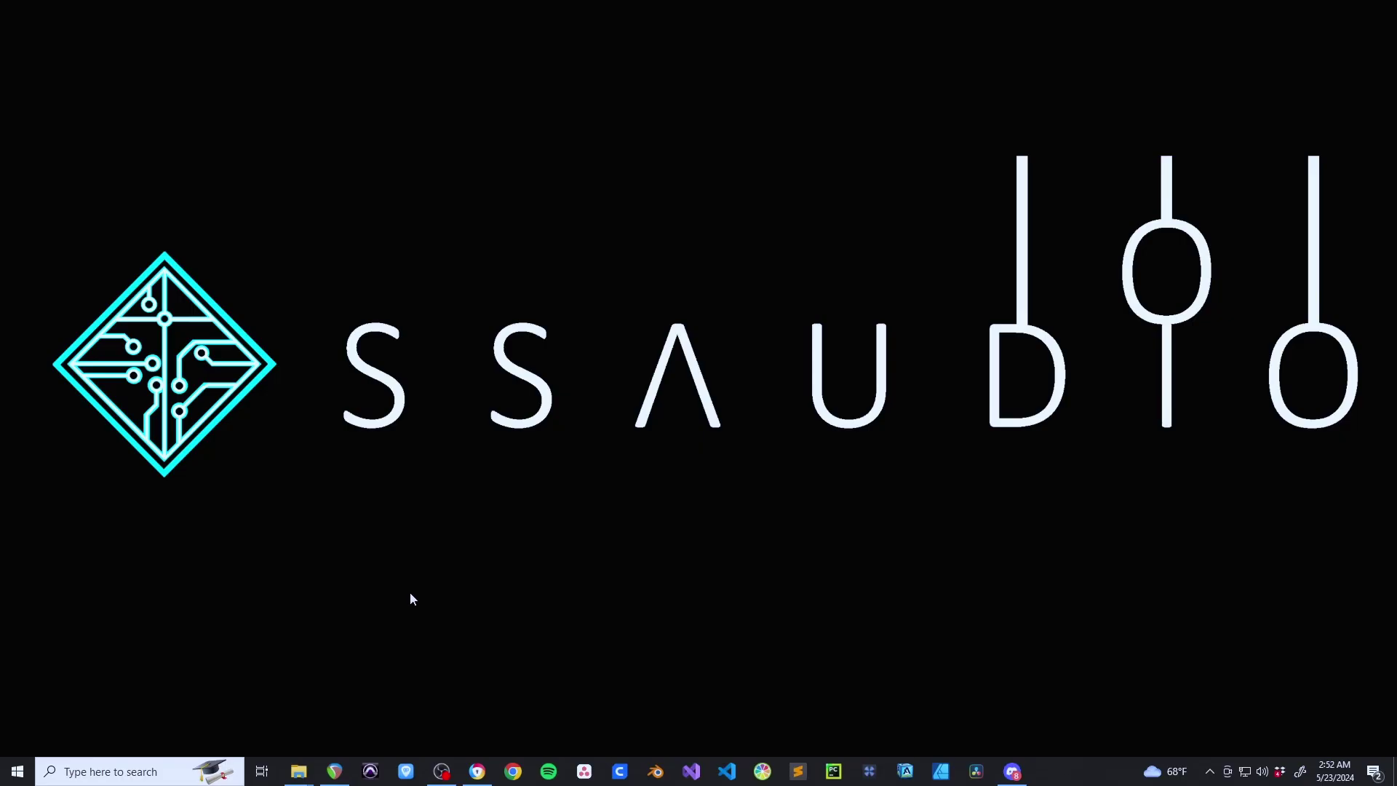
# Open the AXURE_V1_04 folder in Sample Libraries and launch the Axure_V1_04_G1 preset.
pyautogui.moveTo(334, 771)
pyautogui.click(299, 771)
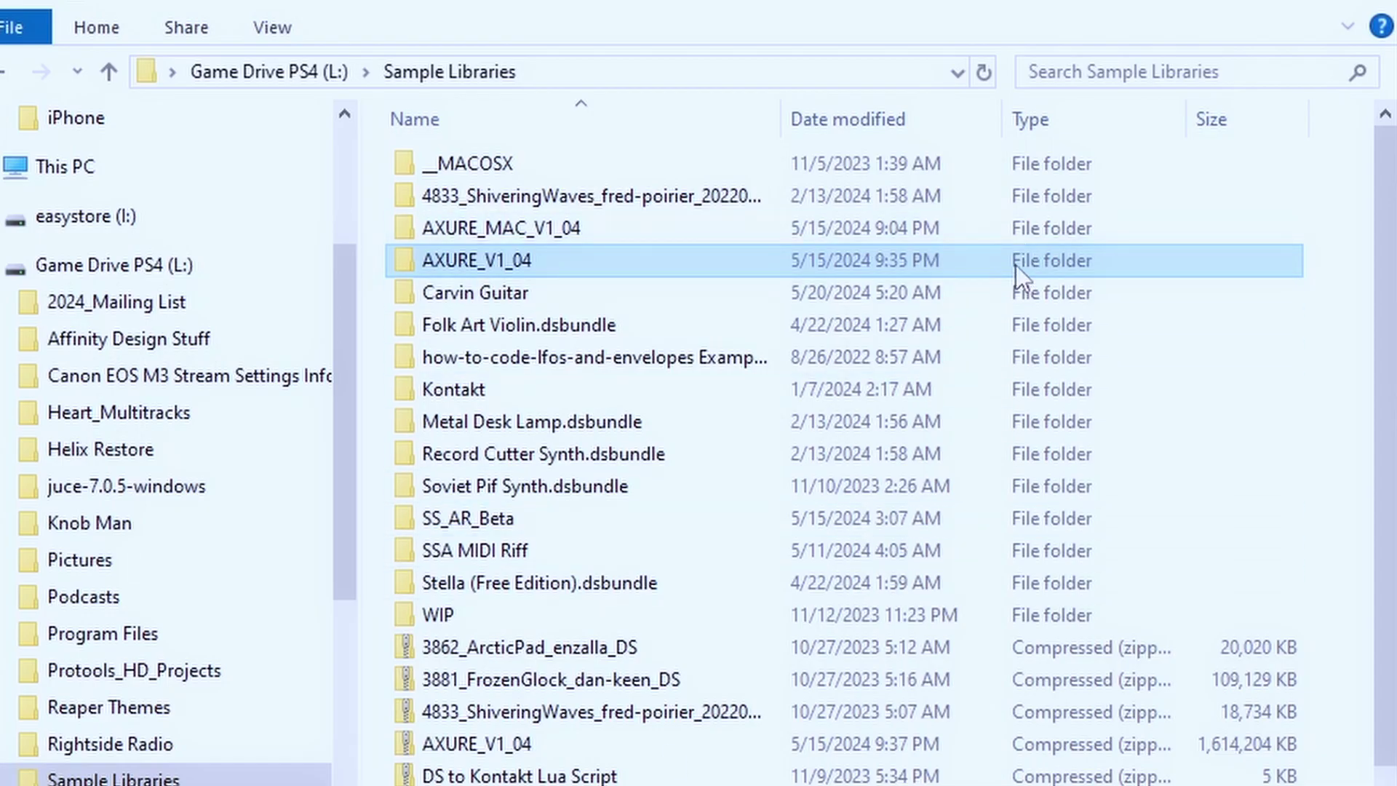
pyautogui.doubleClick(1152, 265)
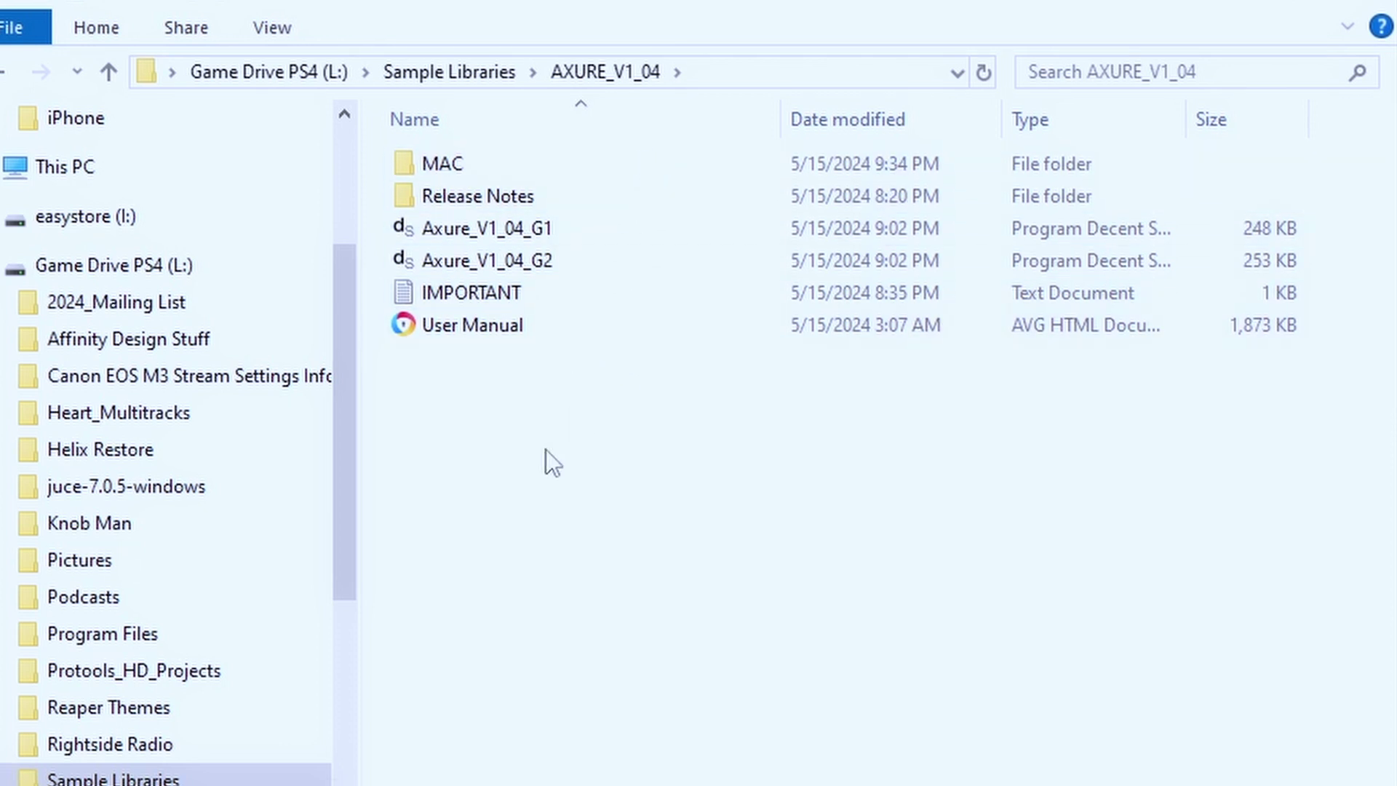
pyautogui.click(480, 228)
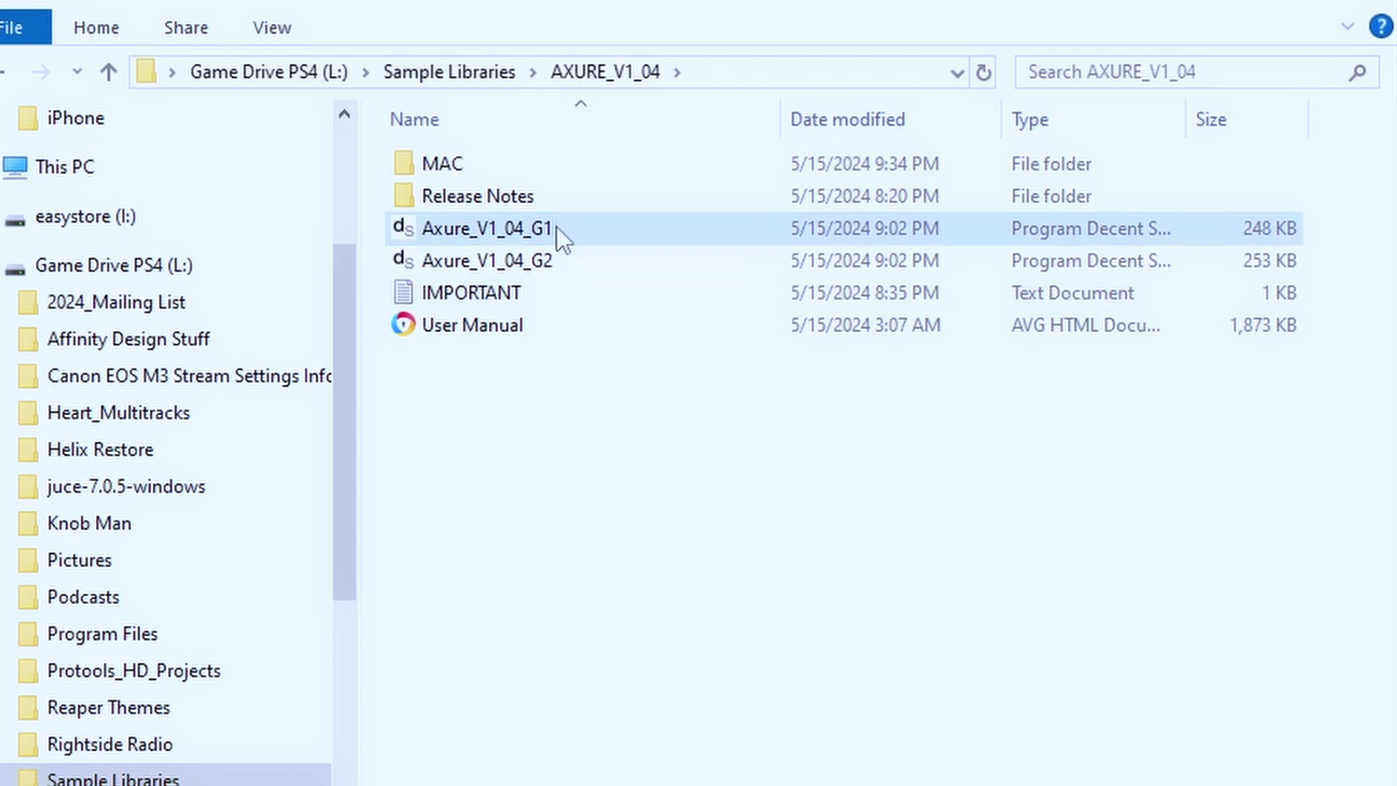
pyautogui.click(560, 259)
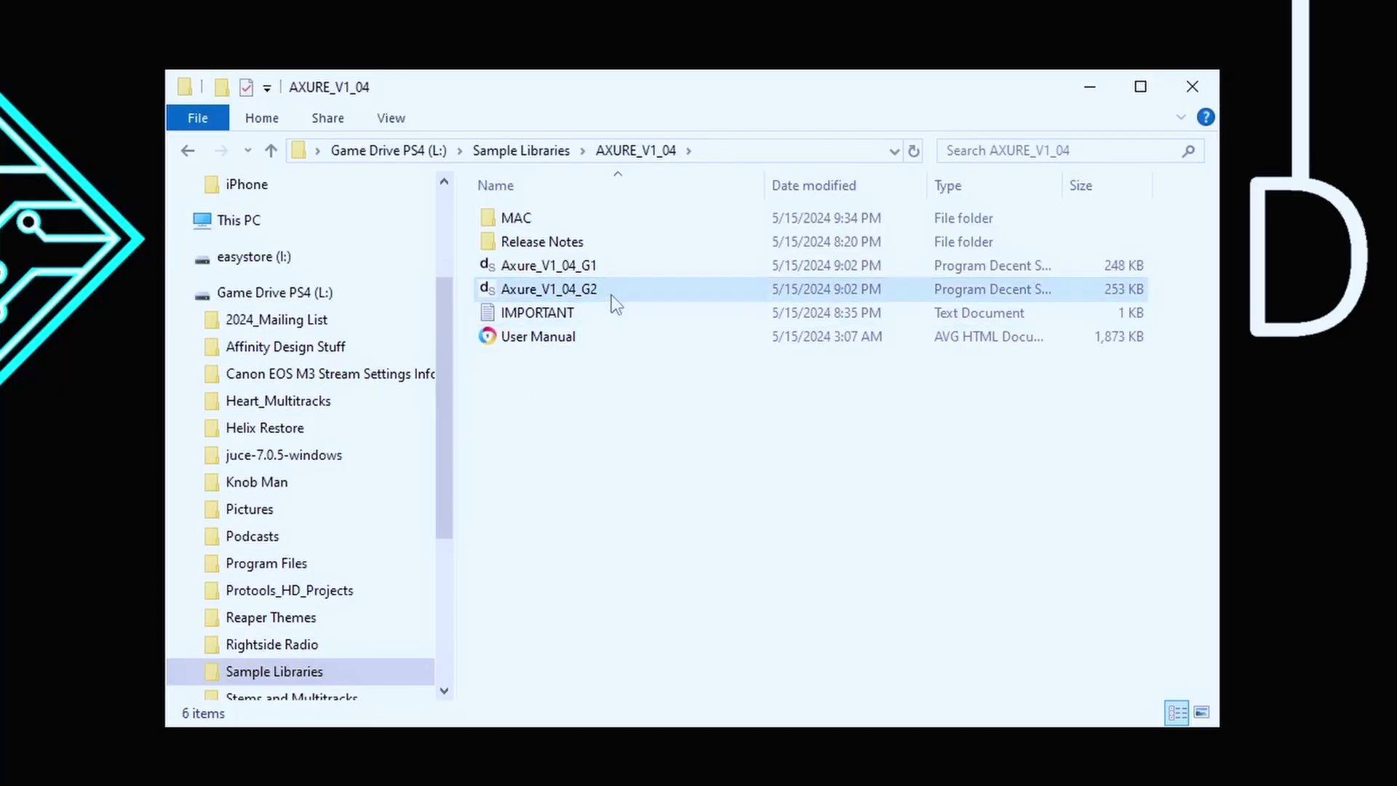
pyautogui.doubleClick(574, 230)
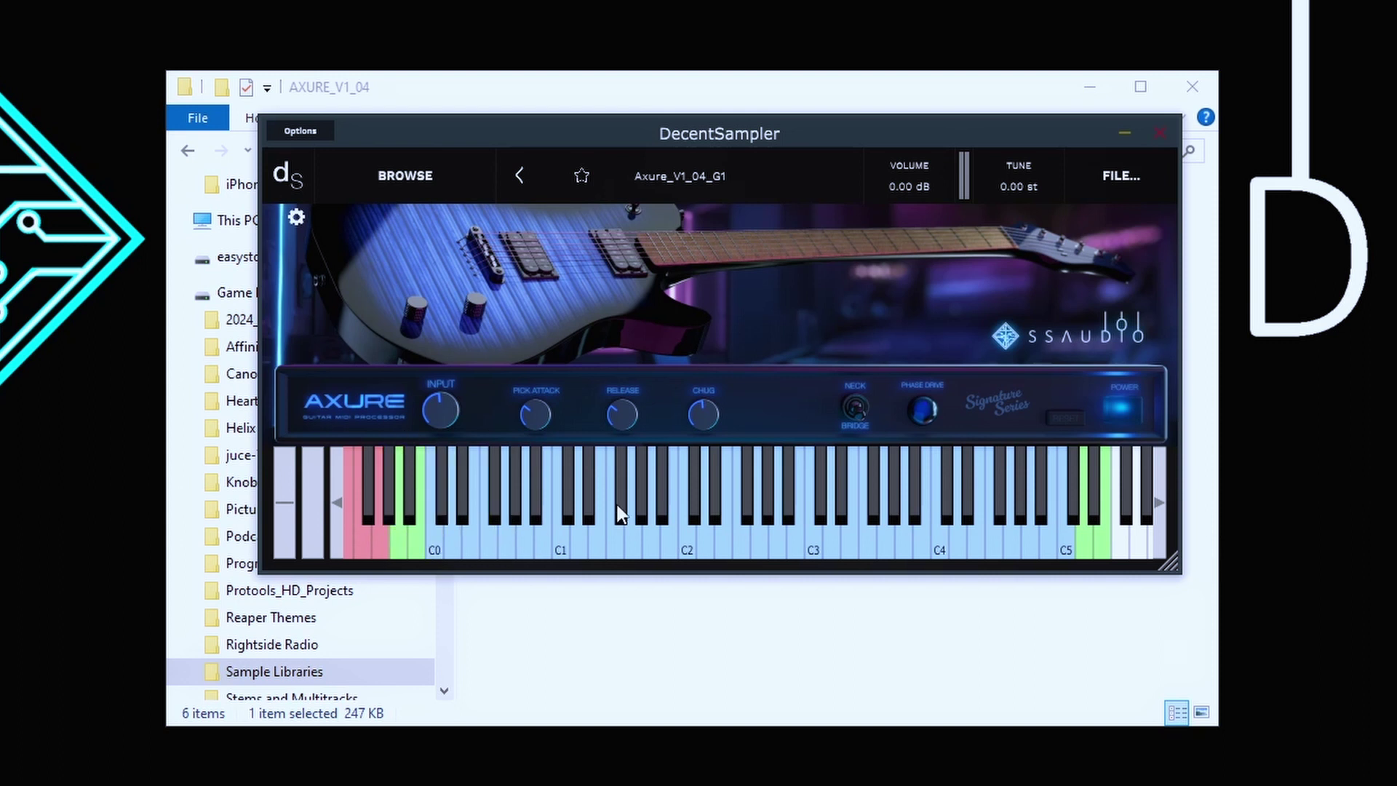
# Shift the keyboard down and play notes from C0 toward C1 and back down.
pyautogui.click(338, 504)
pyautogui.click(338, 504)
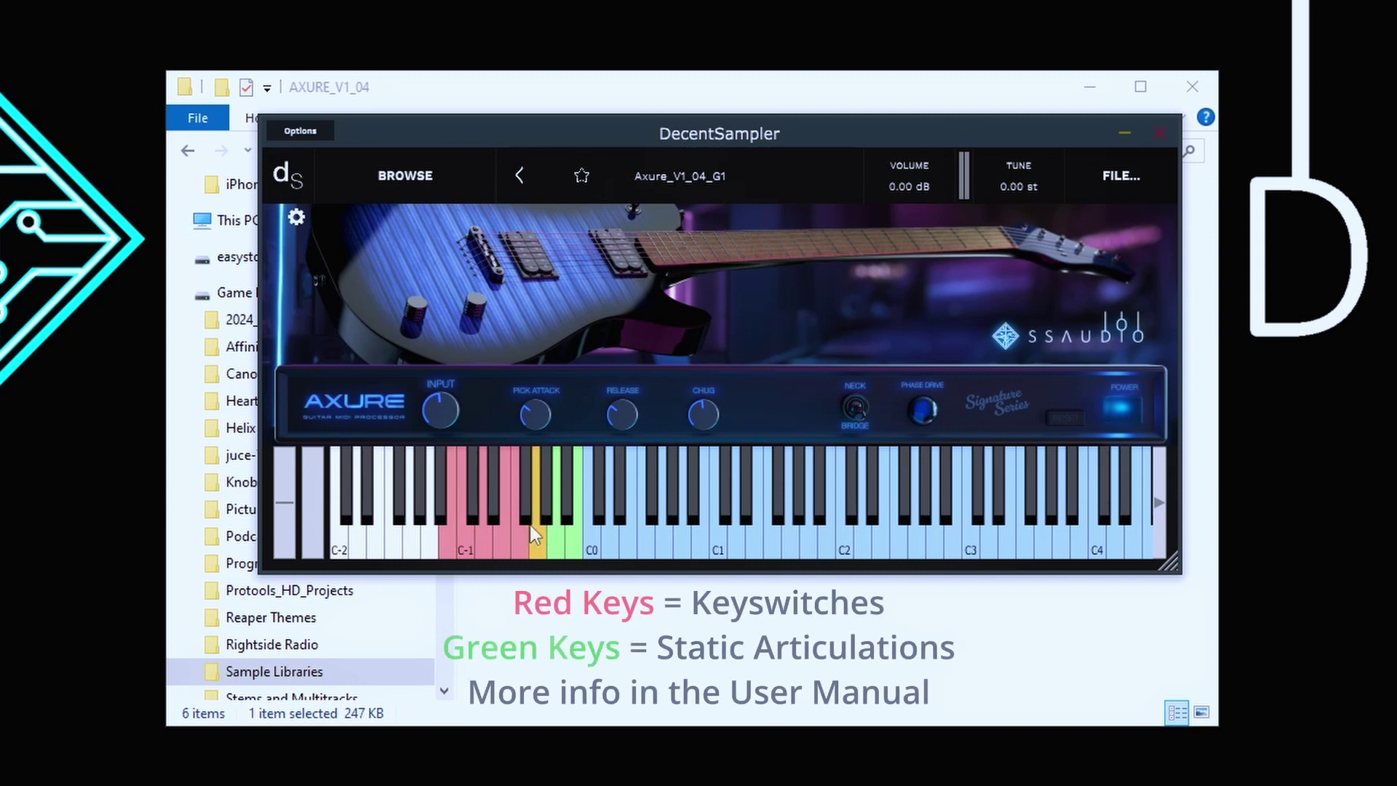
pyautogui.click(610, 538)
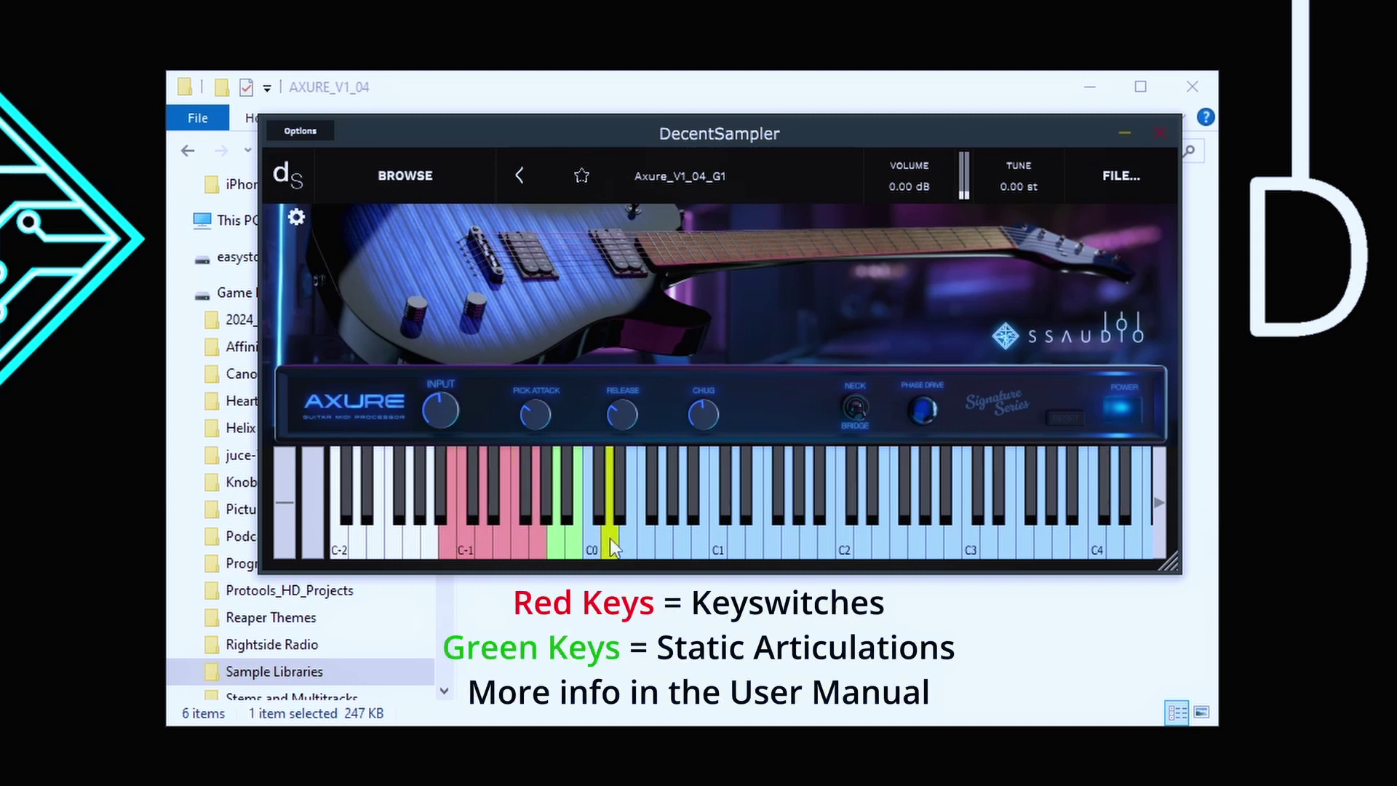
pyautogui.click(646, 542)
pyautogui.click(724, 549)
pyautogui.click(553, 539)
pyautogui.click(537, 552)
pyautogui.click(620, 554)
# Trigger the red keyswitches near C-1 and replay notes between C0 and C1.
pyautogui.click(591, 542)
pyautogui.click(724, 542)
pyautogui.click(531, 530)
pyautogui.click(588, 544)
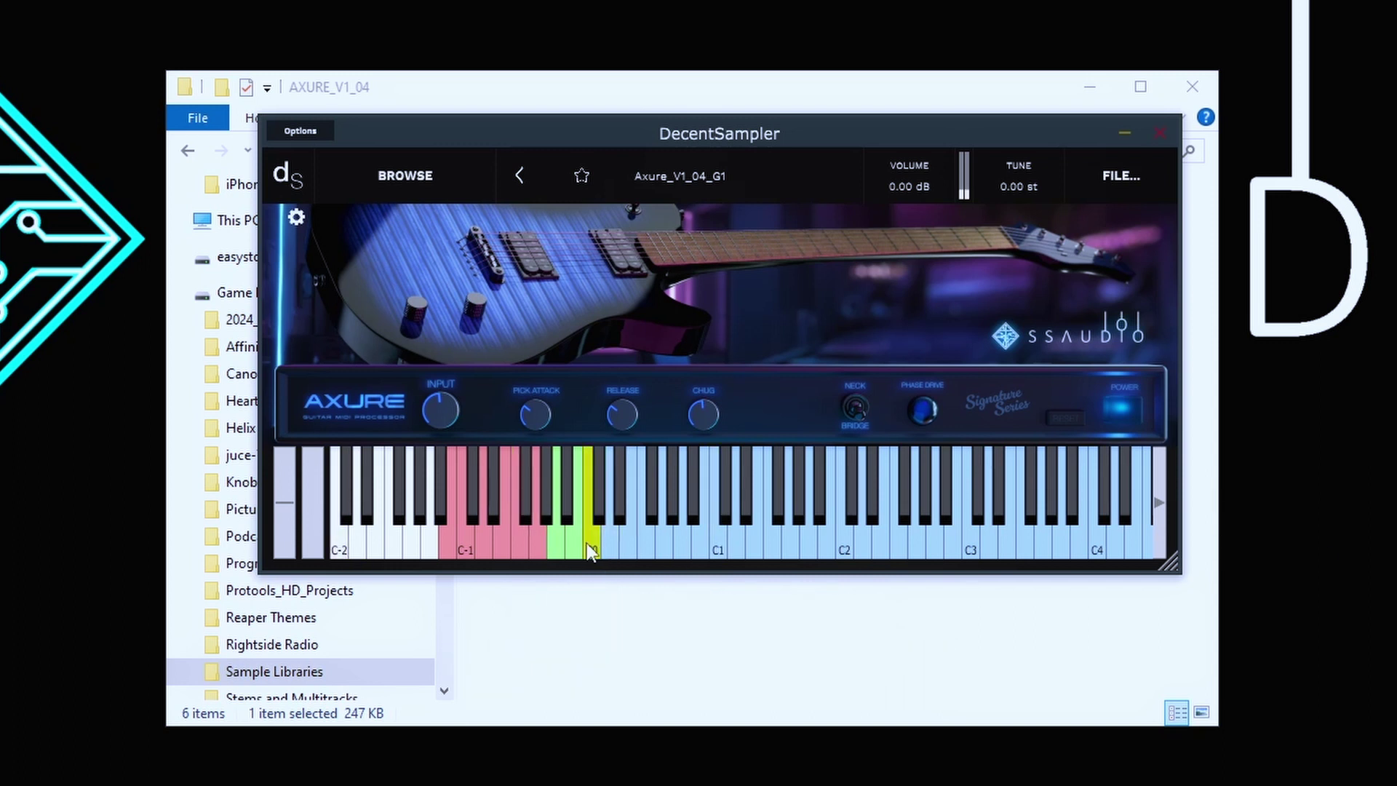
pyautogui.click(711, 547)
pyautogui.click(712, 547)
pyautogui.click(666, 547)
pyautogui.click(668, 547)
pyautogui.click(613, 548)
pyautogui.click(614, 551)
pyautogui.click(615, 550)
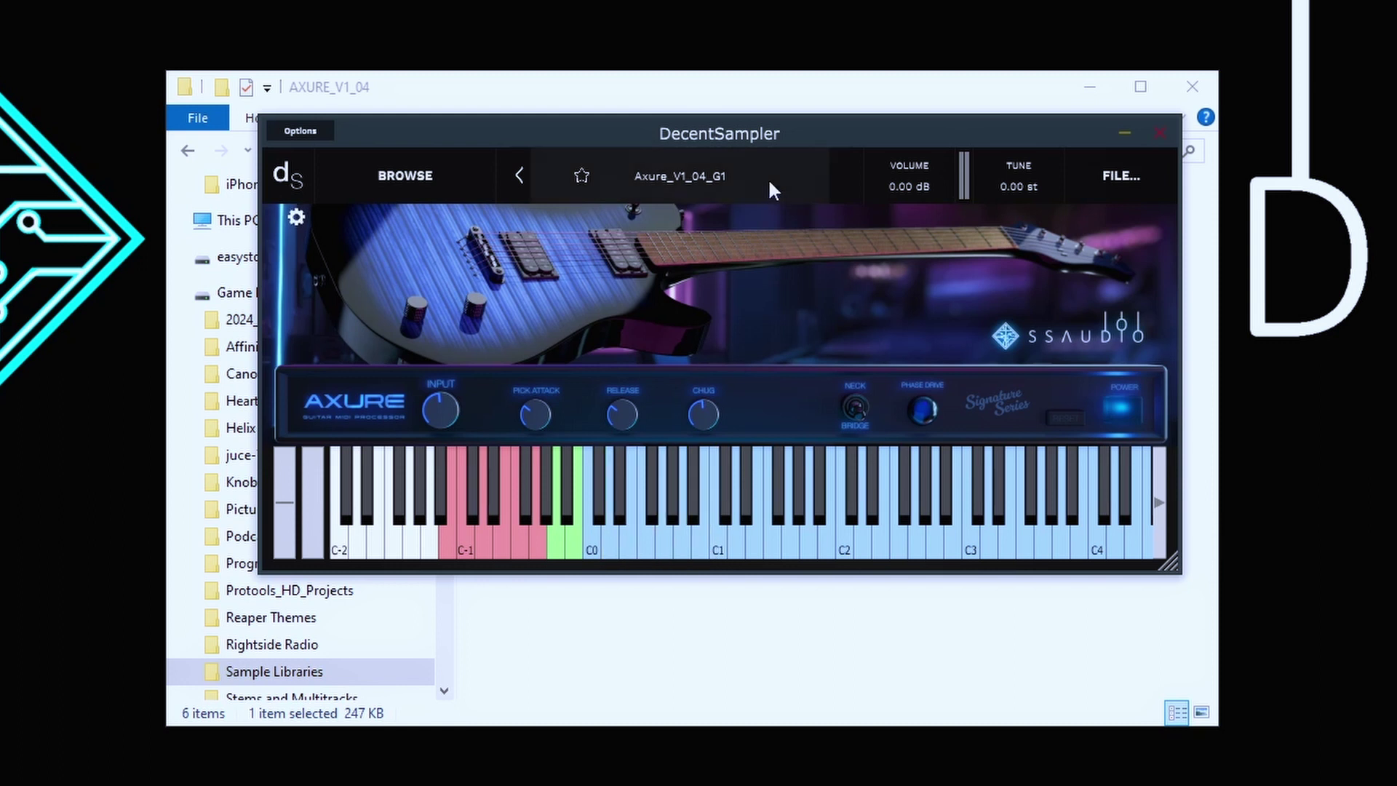
pyautogui.moveTo(814, 136); pyautogui.dragTo(867, 149)
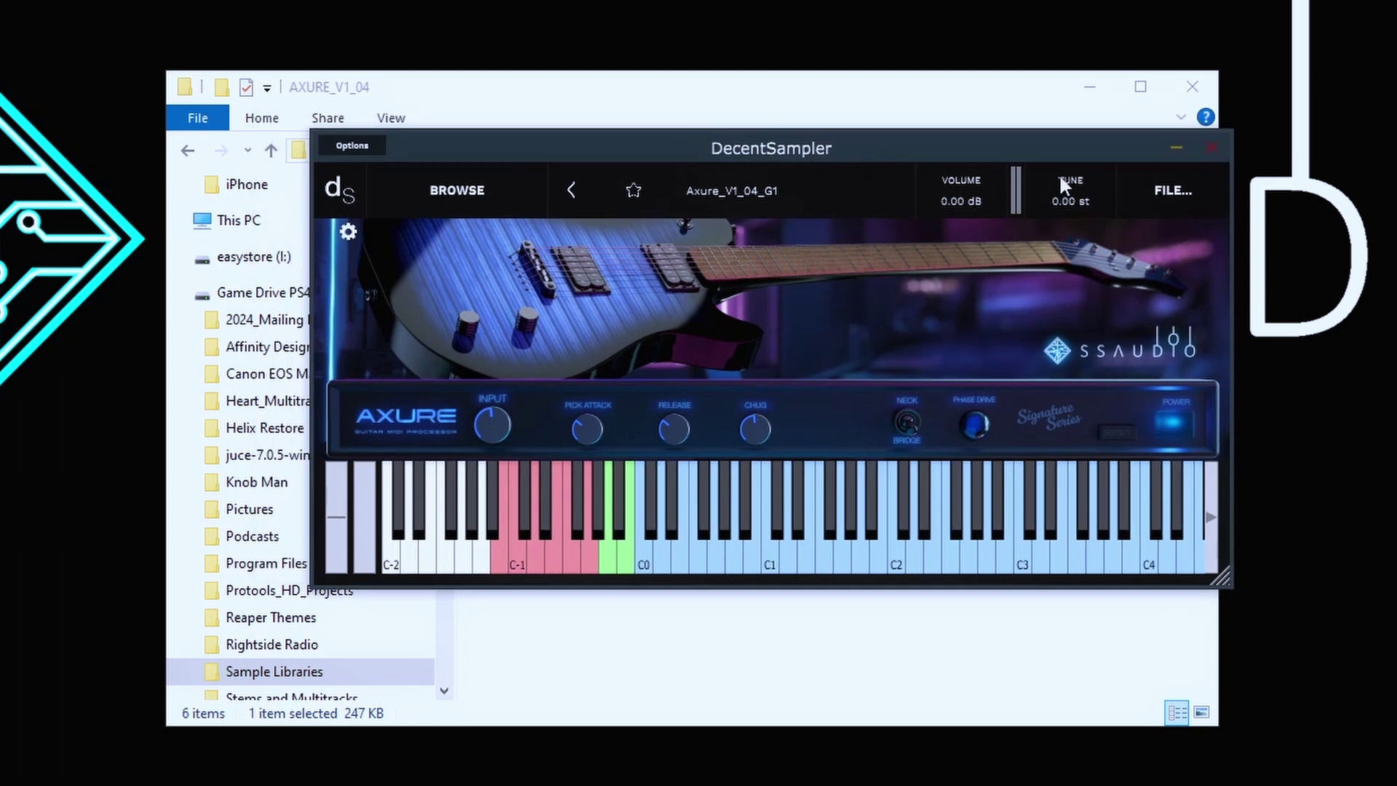
# Close Decent Sampler and open the Axure User Manual PDF from the library folder.
pyautogui.click(1212, 149)
pyautogui.click(563, 390)
pyautogui.click(576, 342)
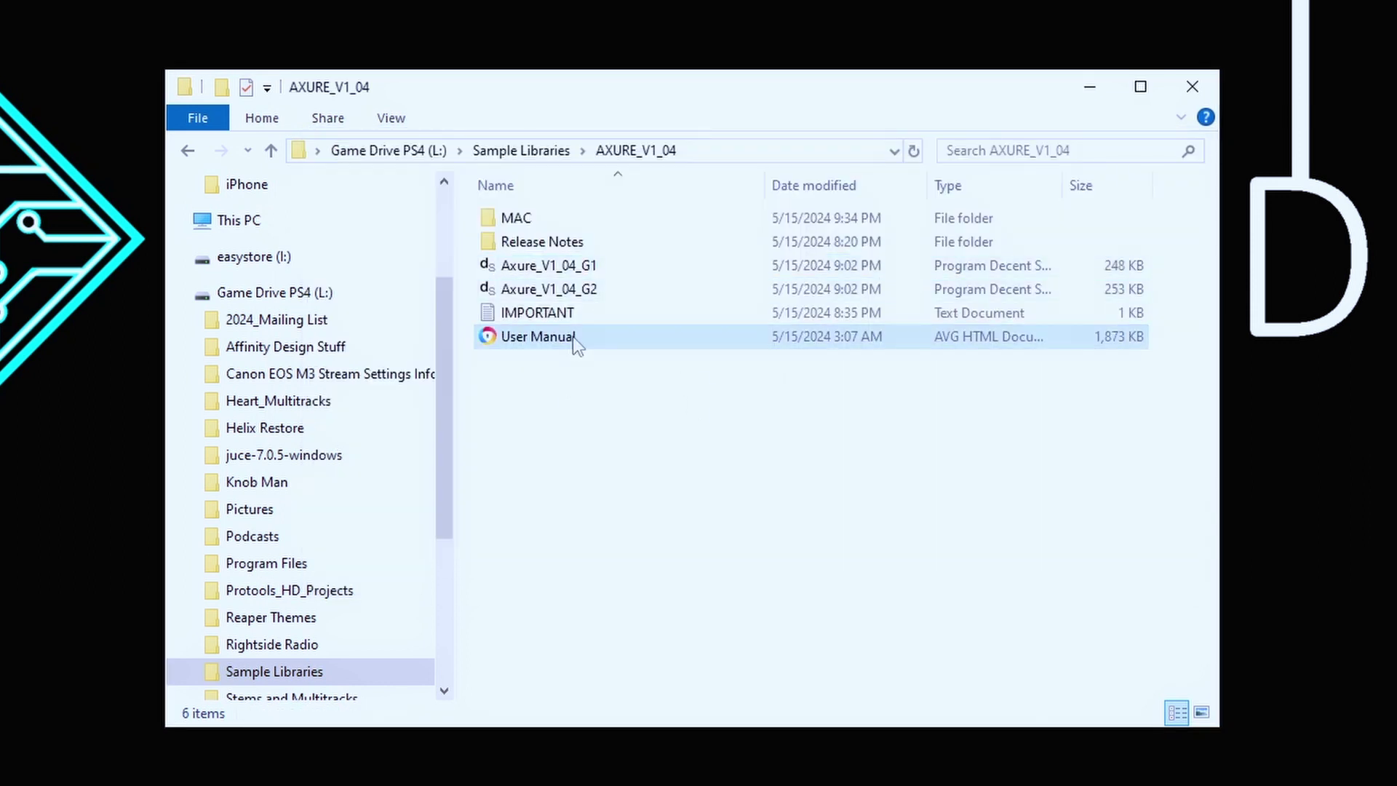
pyautogui.doubleClick(616, 338)
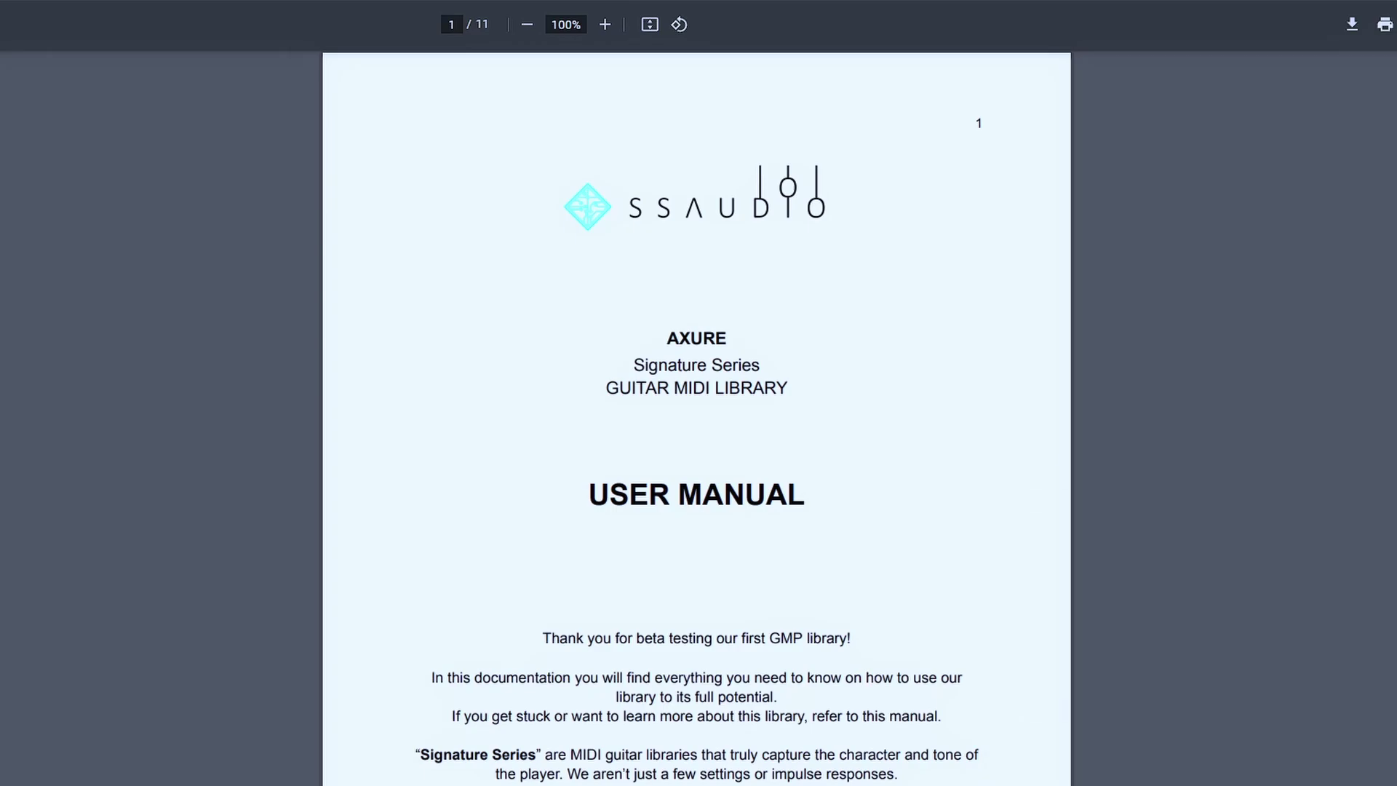
# Scroll through the manual down to its KEYSWITCHES page.
pyautogui.scroll(-20, 696, 418)
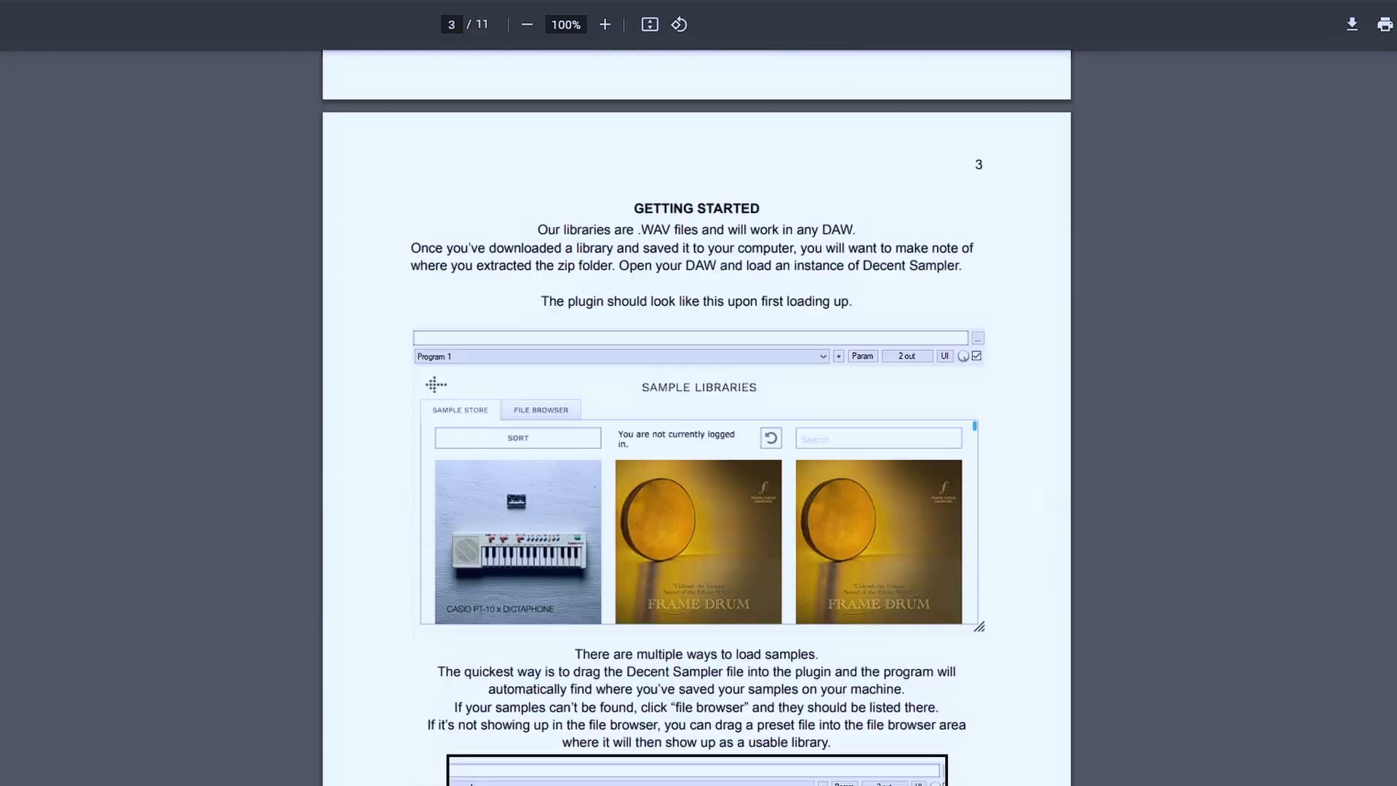
pyautogui.scroll(-20, 696, 418)
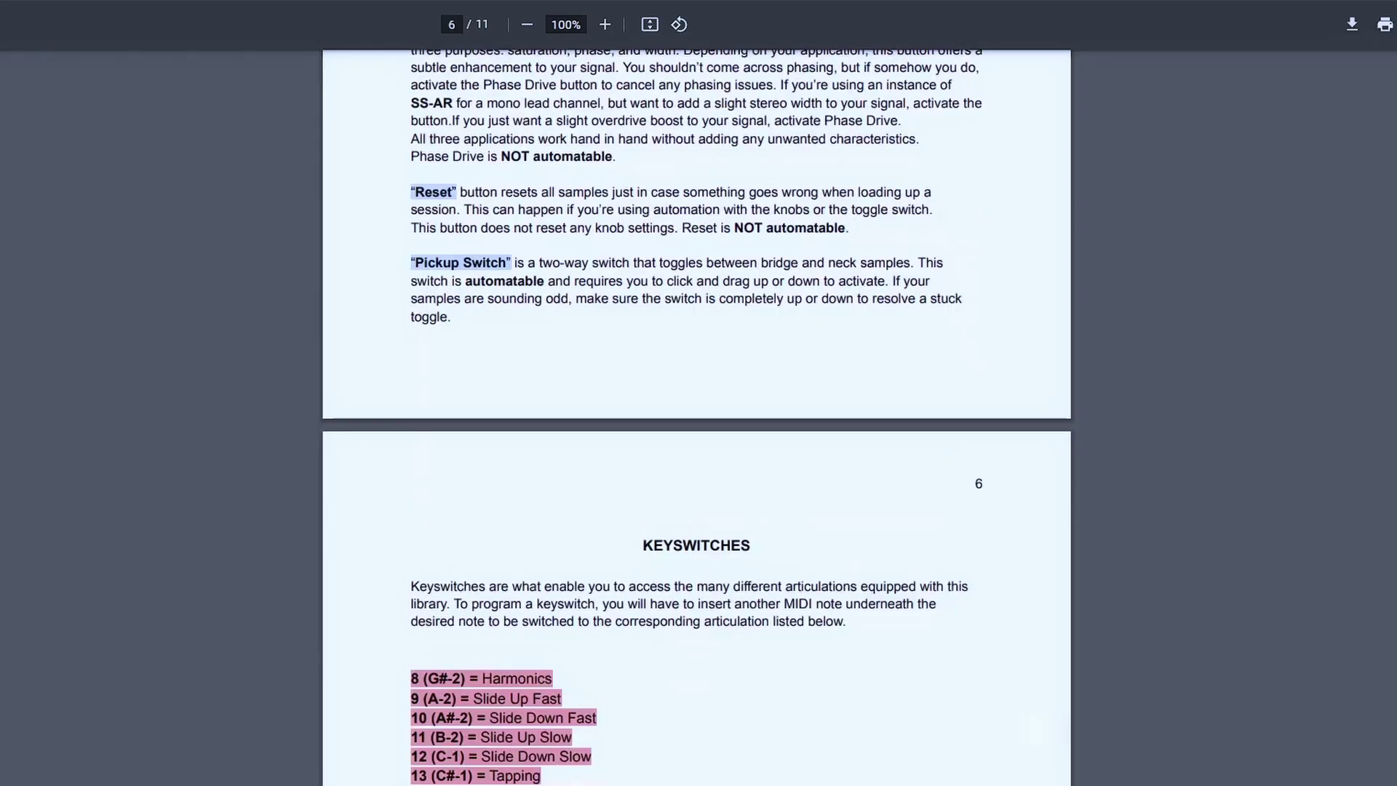
pyautogui.scroll(5, 696, 419)
pyautogui.scroll(-20, 696, 419)
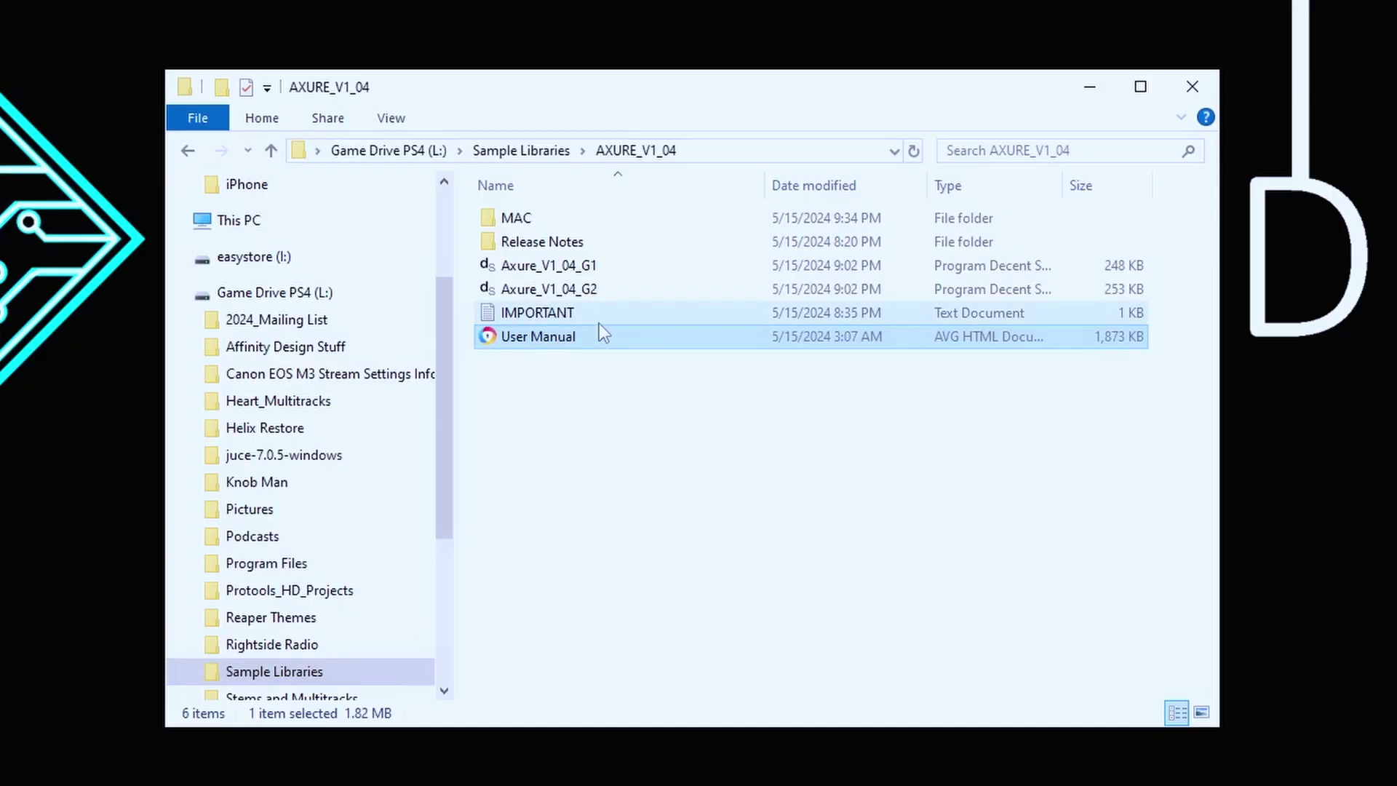
# Select the IMPORTANT file, open the Release Notes folder, and return to AXURE_V1_04.
pyautogui.click(599, 320)
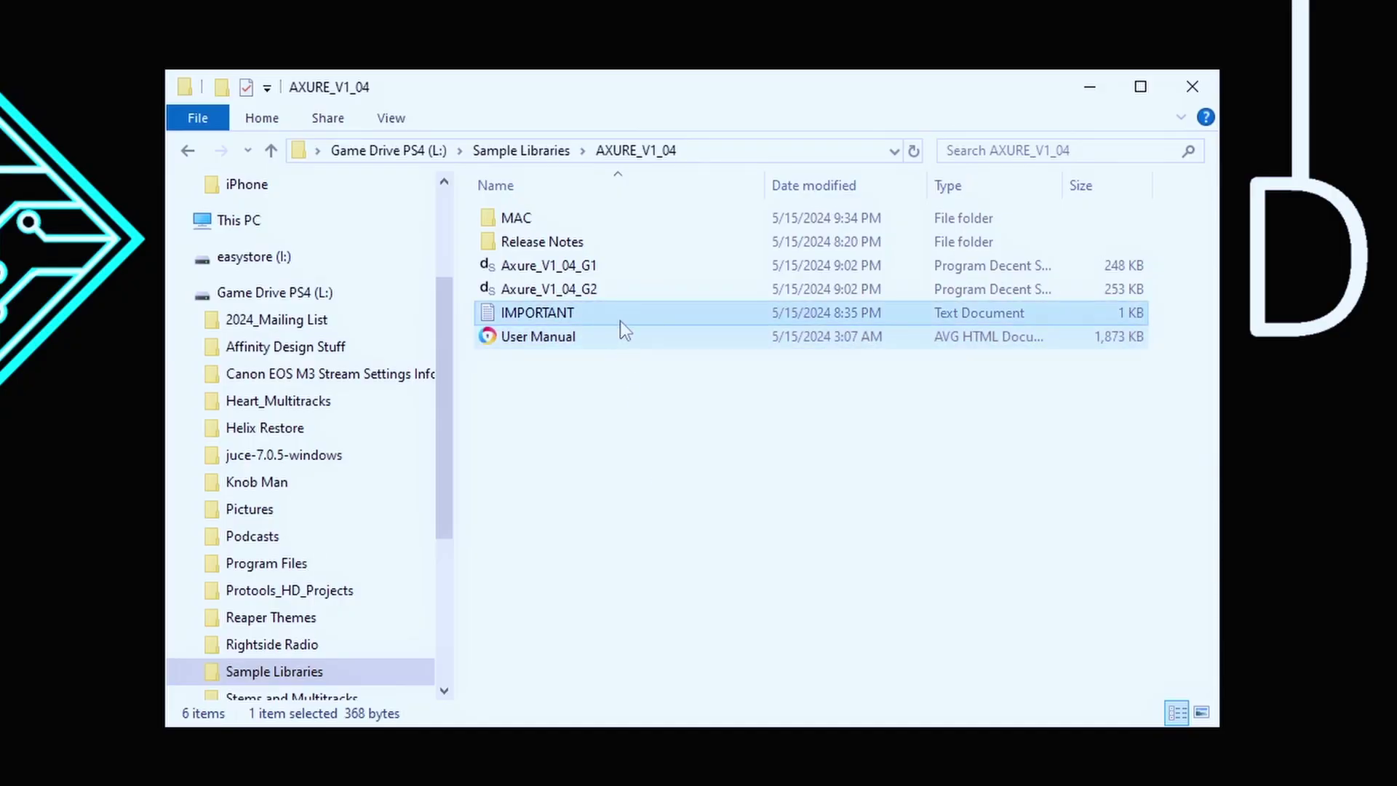
pyautogui.doubleClick(608, 241)
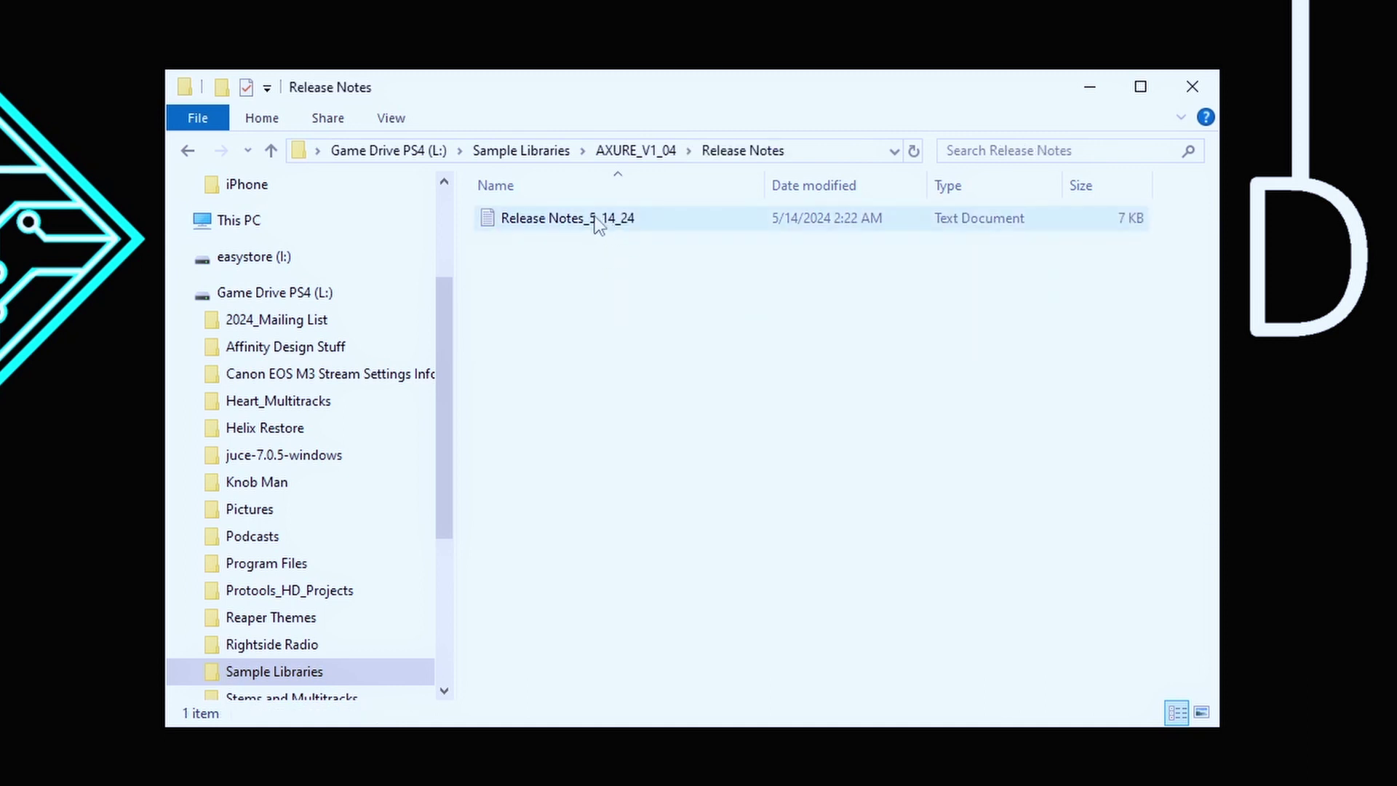
pyautogui.click(271, 151)
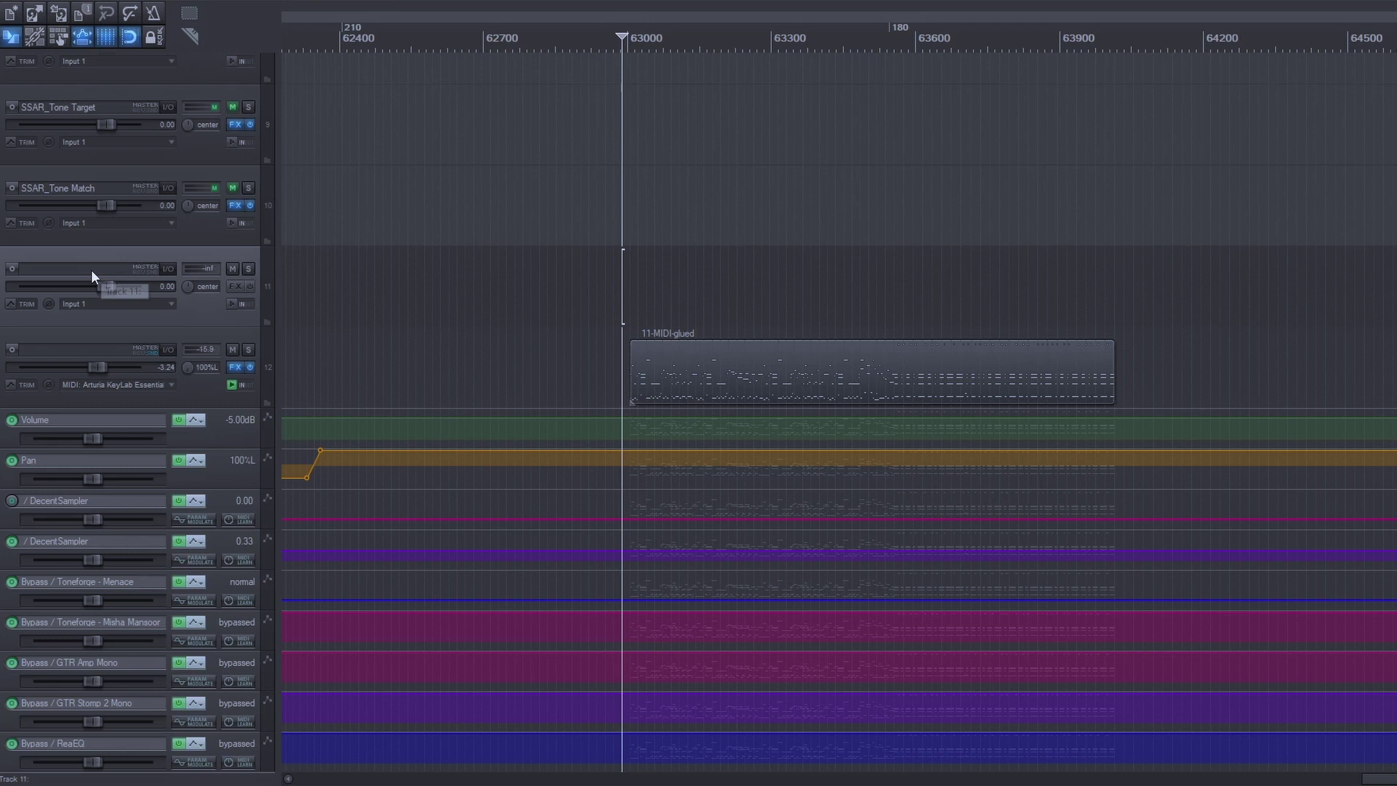
# Add VSTi: DecentSampler to track 11's FX chain and reposition its window.
pyautogui.click(235, 286)
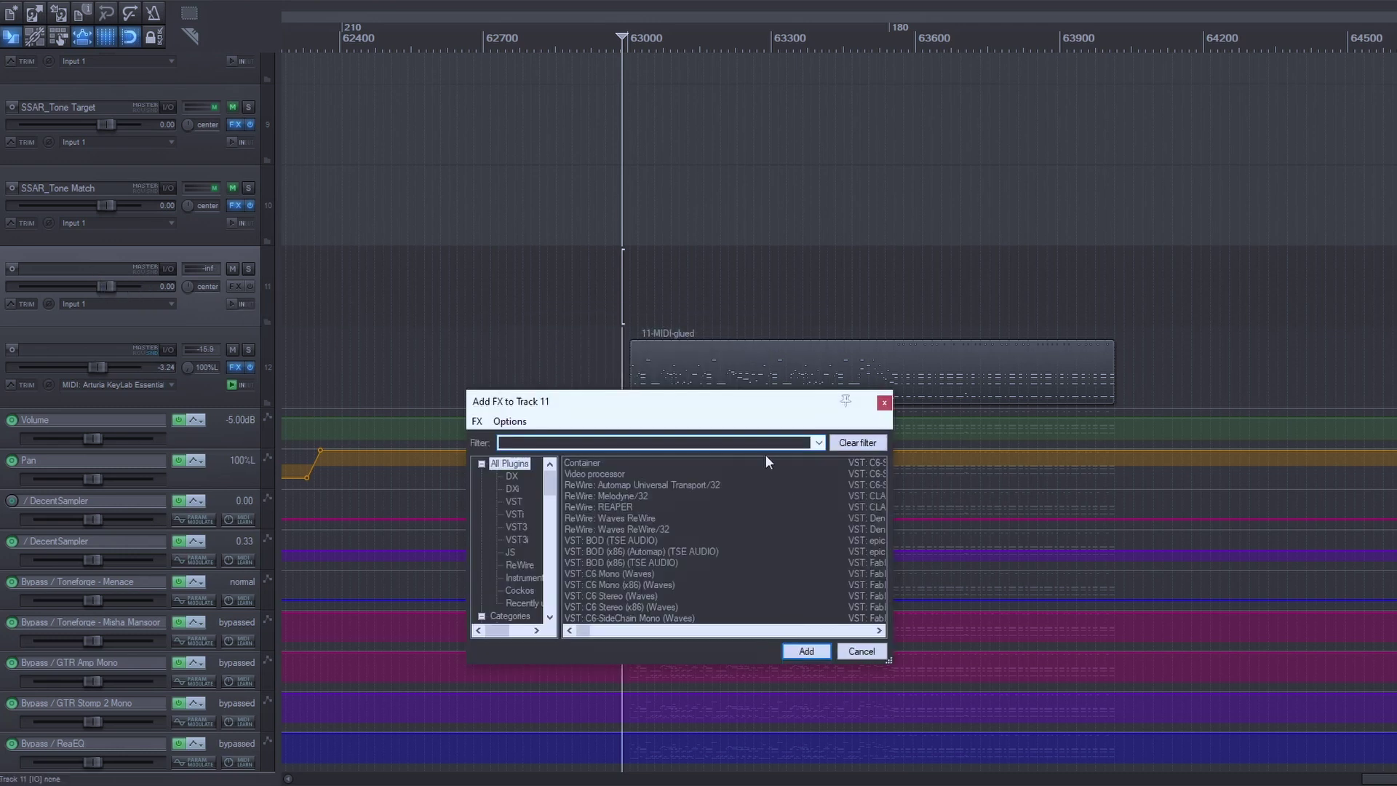
pyautogui.press('Return')
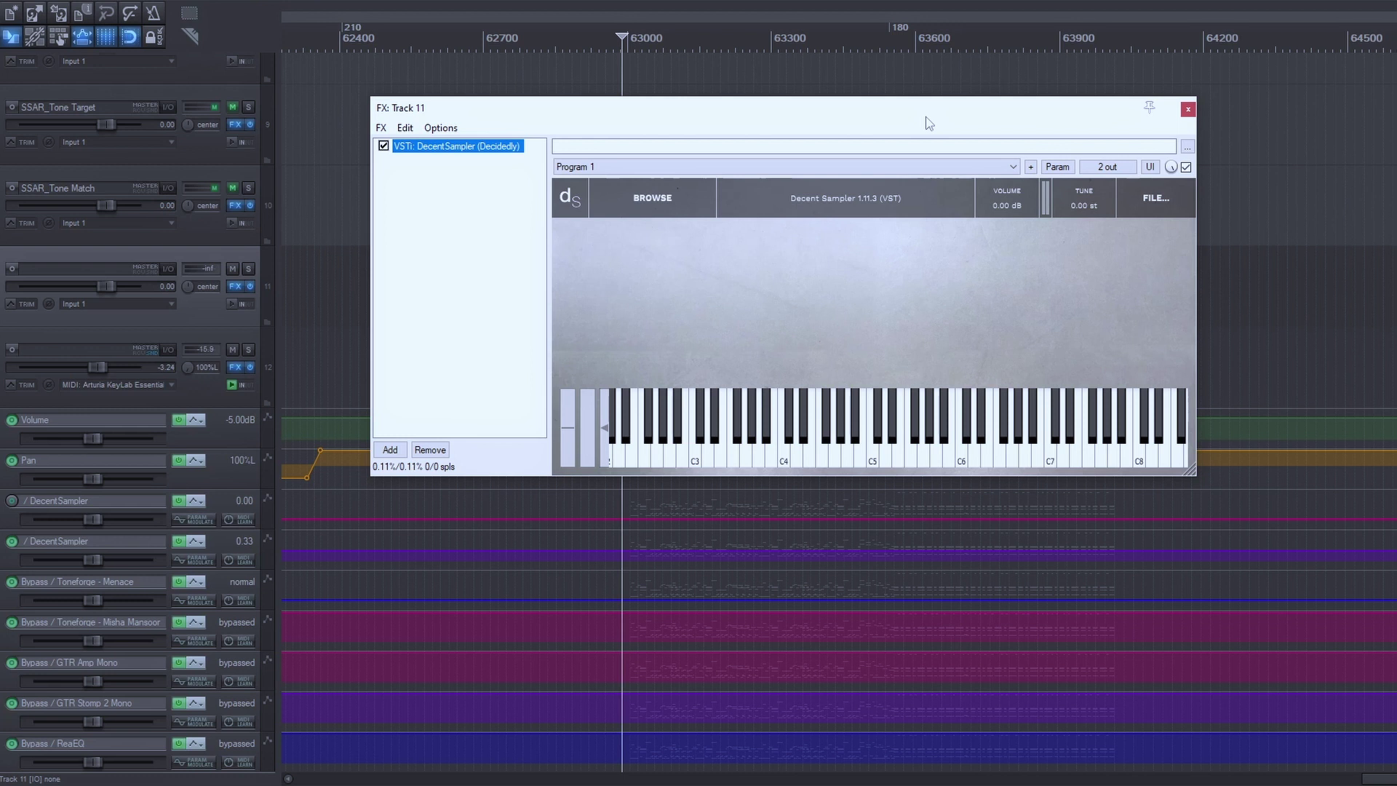
pyautogui.moveTo(929, 122); pyautogui.dragTo(904, 108)
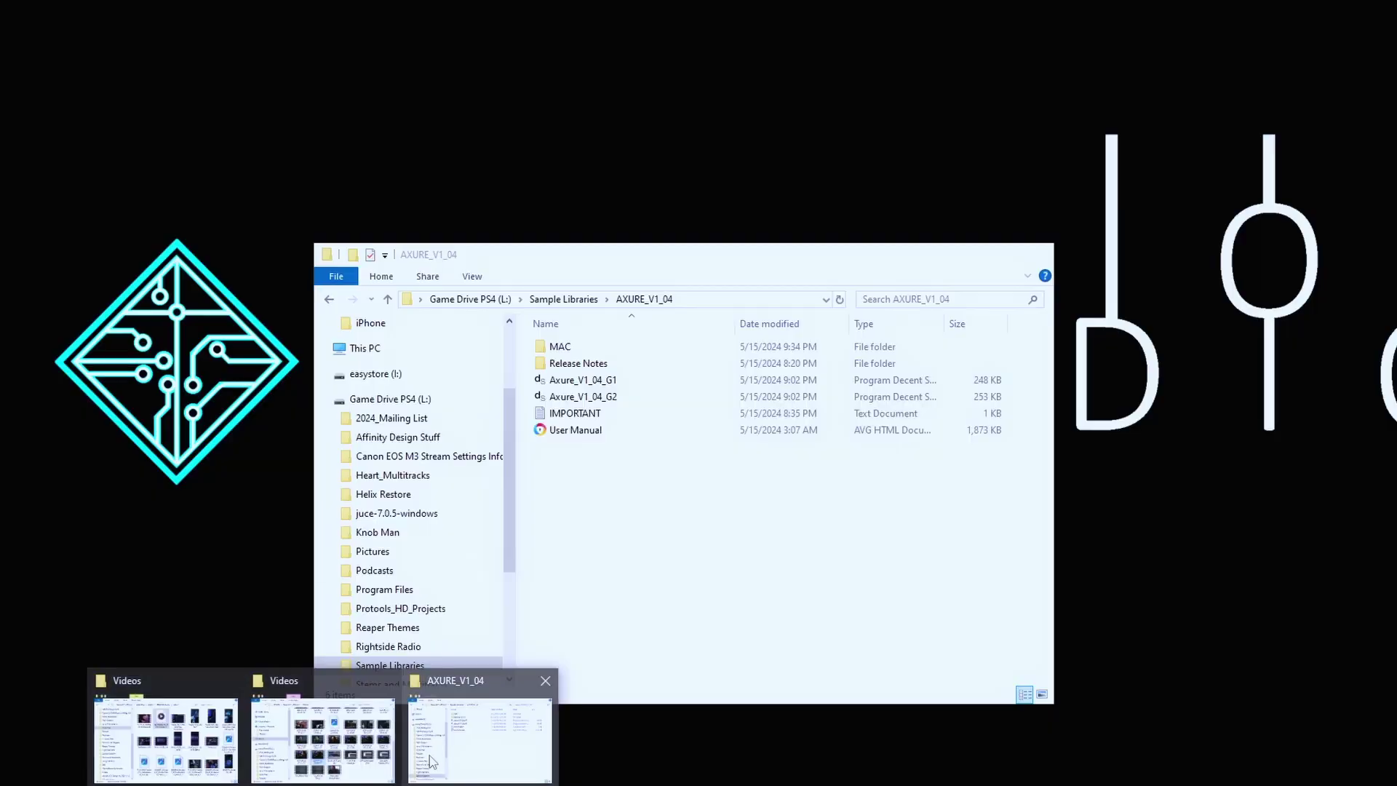
# Drag Axure_V1_04_G1 from the AXURE_V1_04 folder onto track 11's DecentSampler.
pyautogui.click(432, 761)
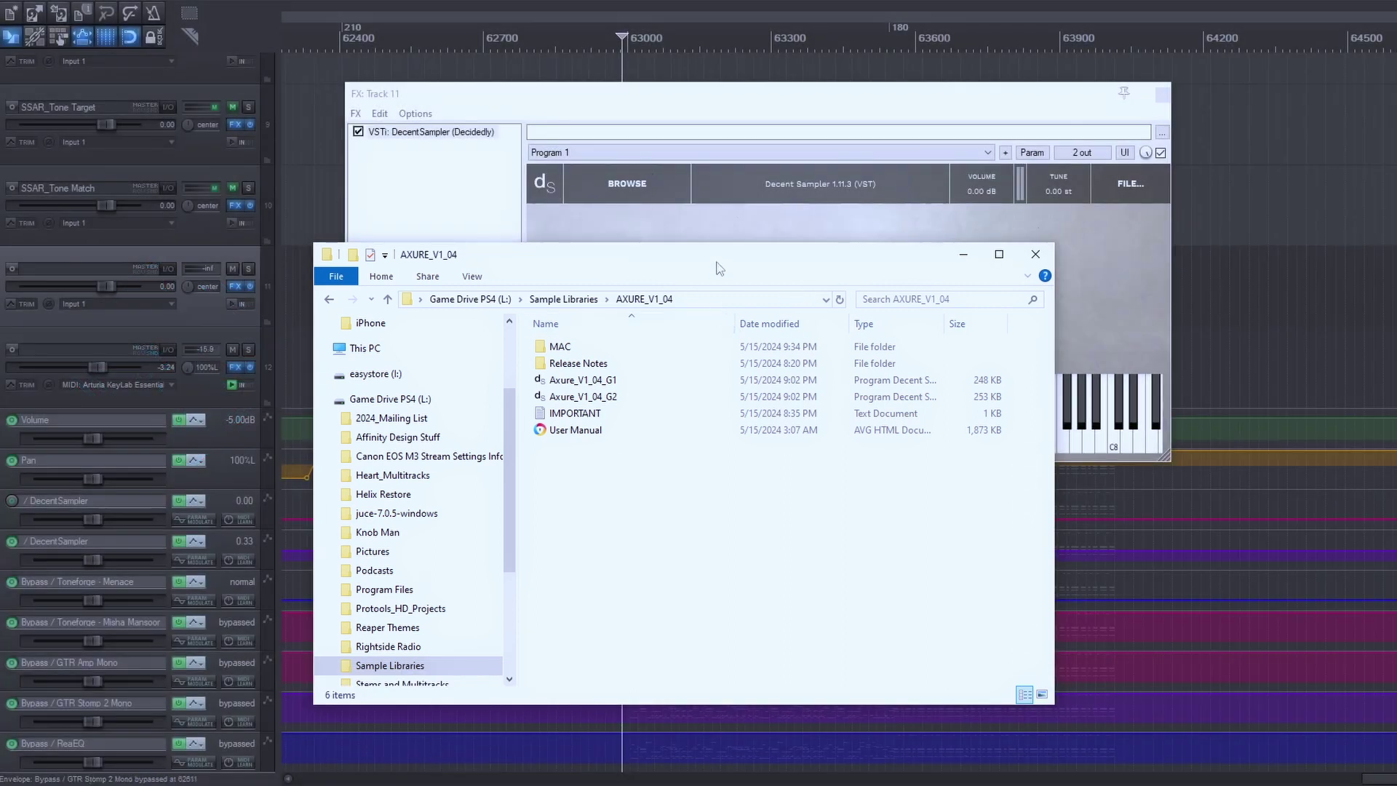
pyautogui.moveTo(717, 269); pyautogui.dragTo(1177, 295)
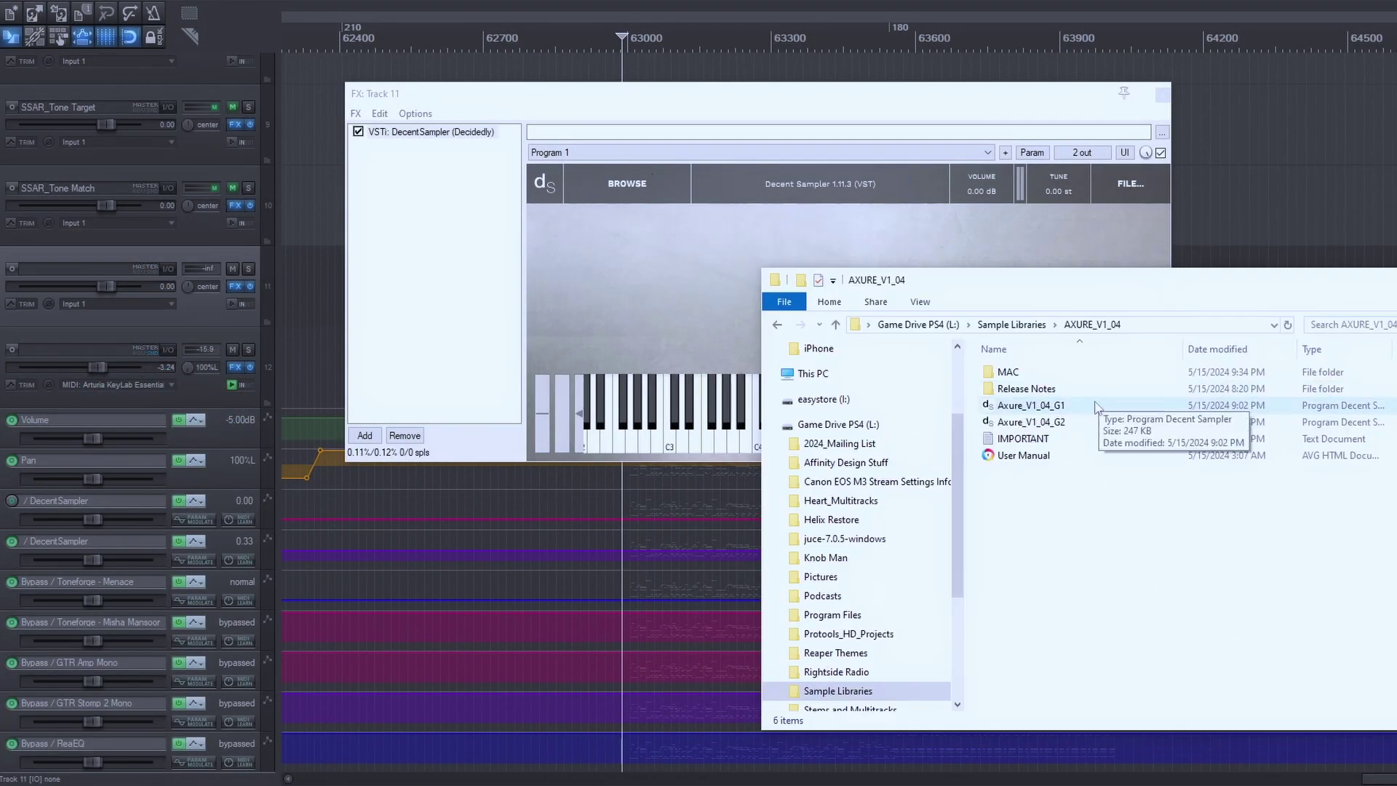
pyautogui.click(1091, 407)
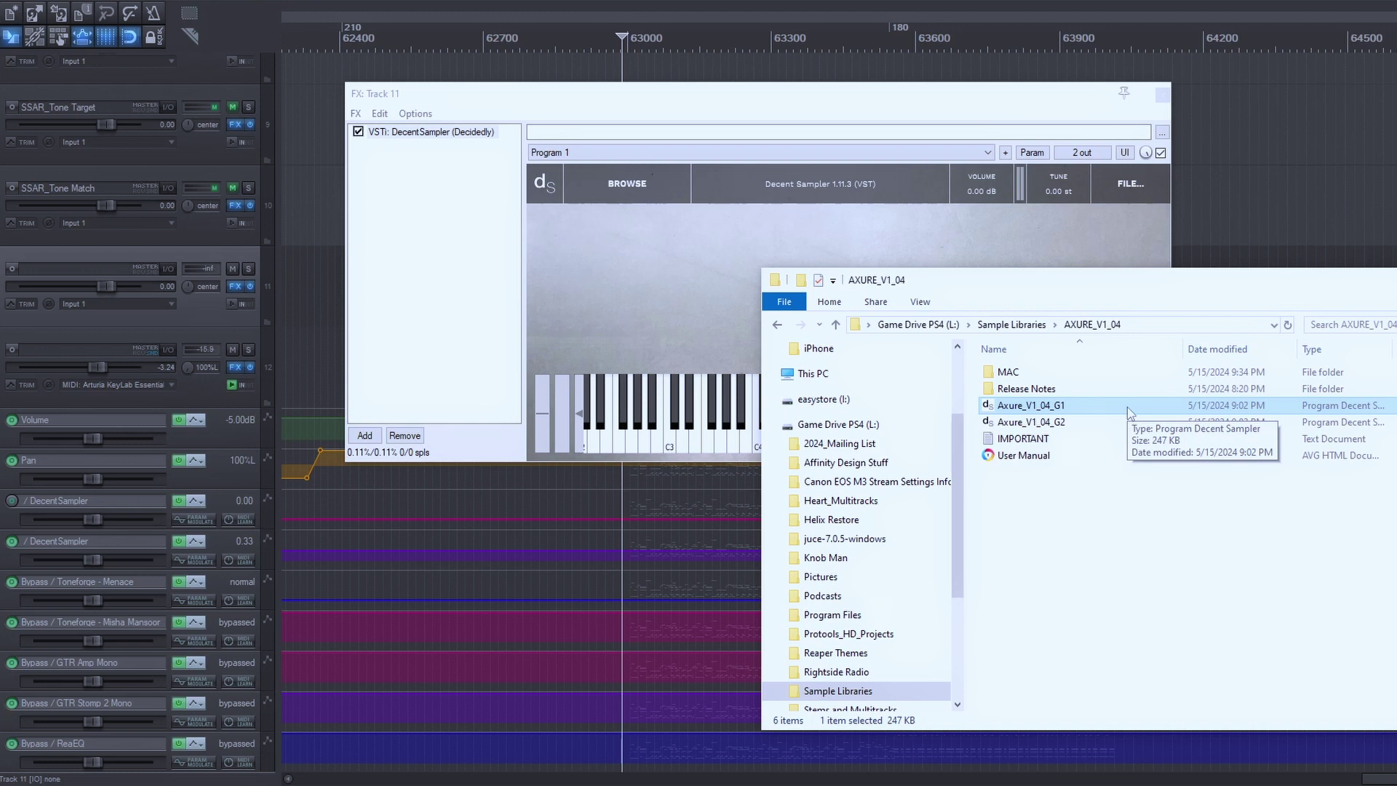
pyautogui.moveTo(1128, 408); pyautogui.dragTo(652, 278)
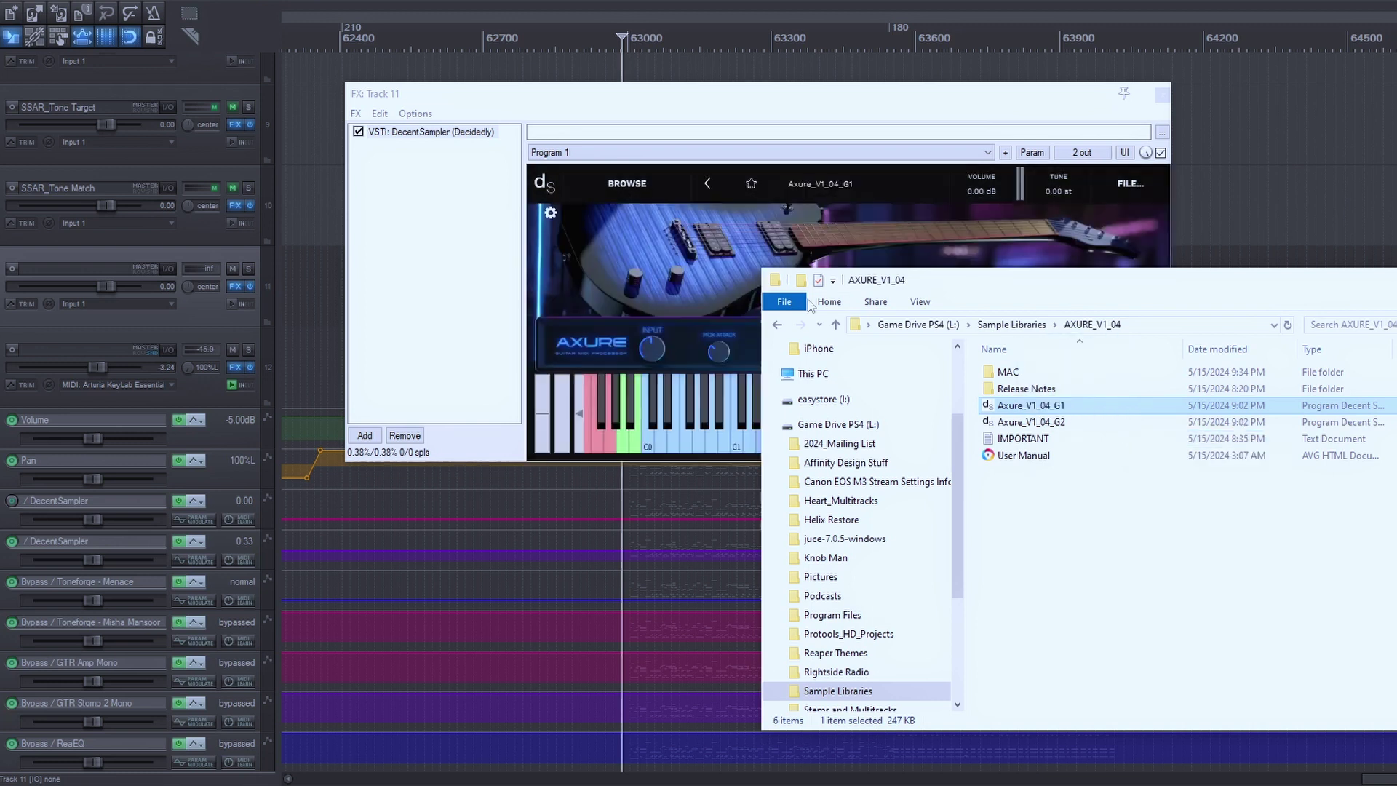
pyautogui.moveTo(968, 274); pyautogui.dragTo(967, 276)
pyautogui.click(458, 134)
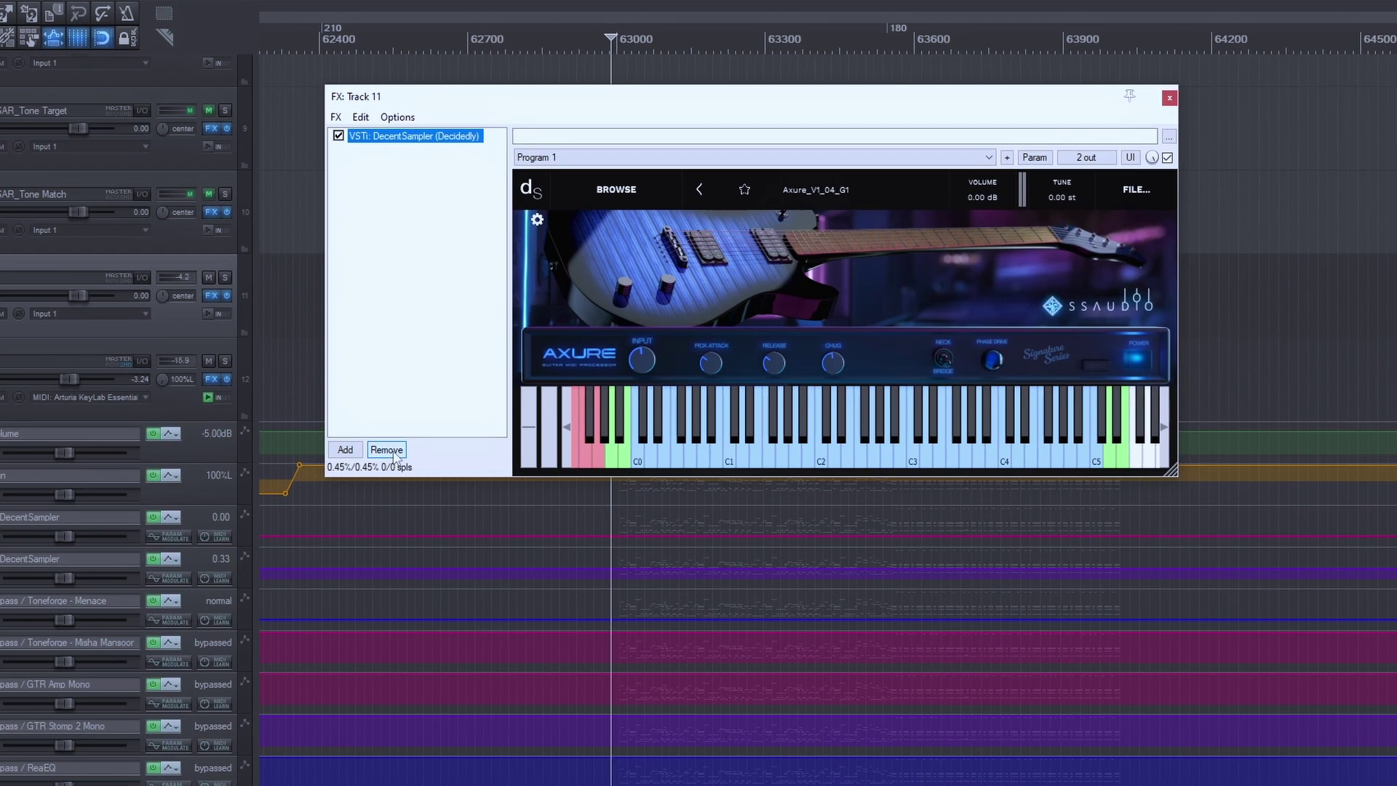
# Remove track 11's DecentSampler and add a fresh VSTi DecentSampler instance.
pyautogui.click(406, 437)
pyautogui.click(109, 626)
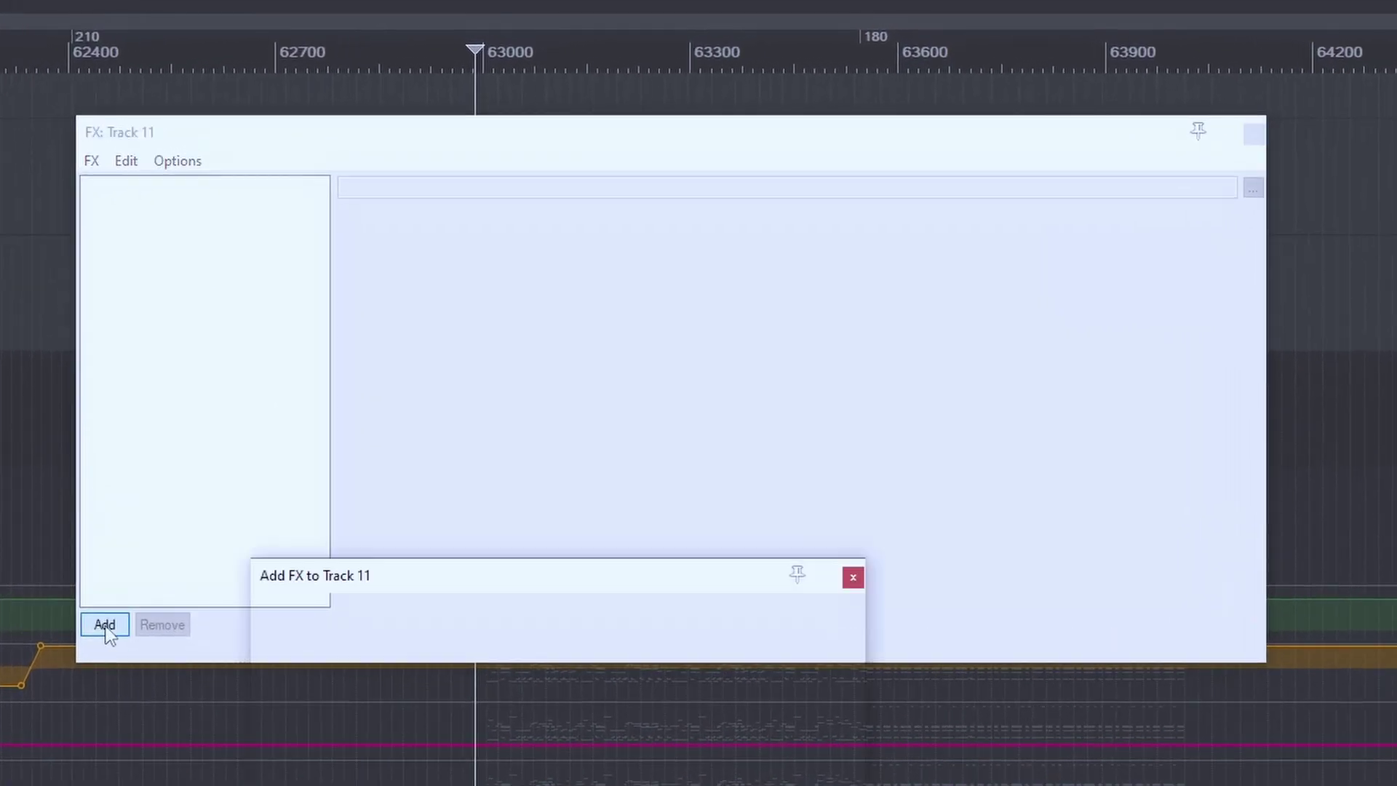
pyautogui.click(427, 667)
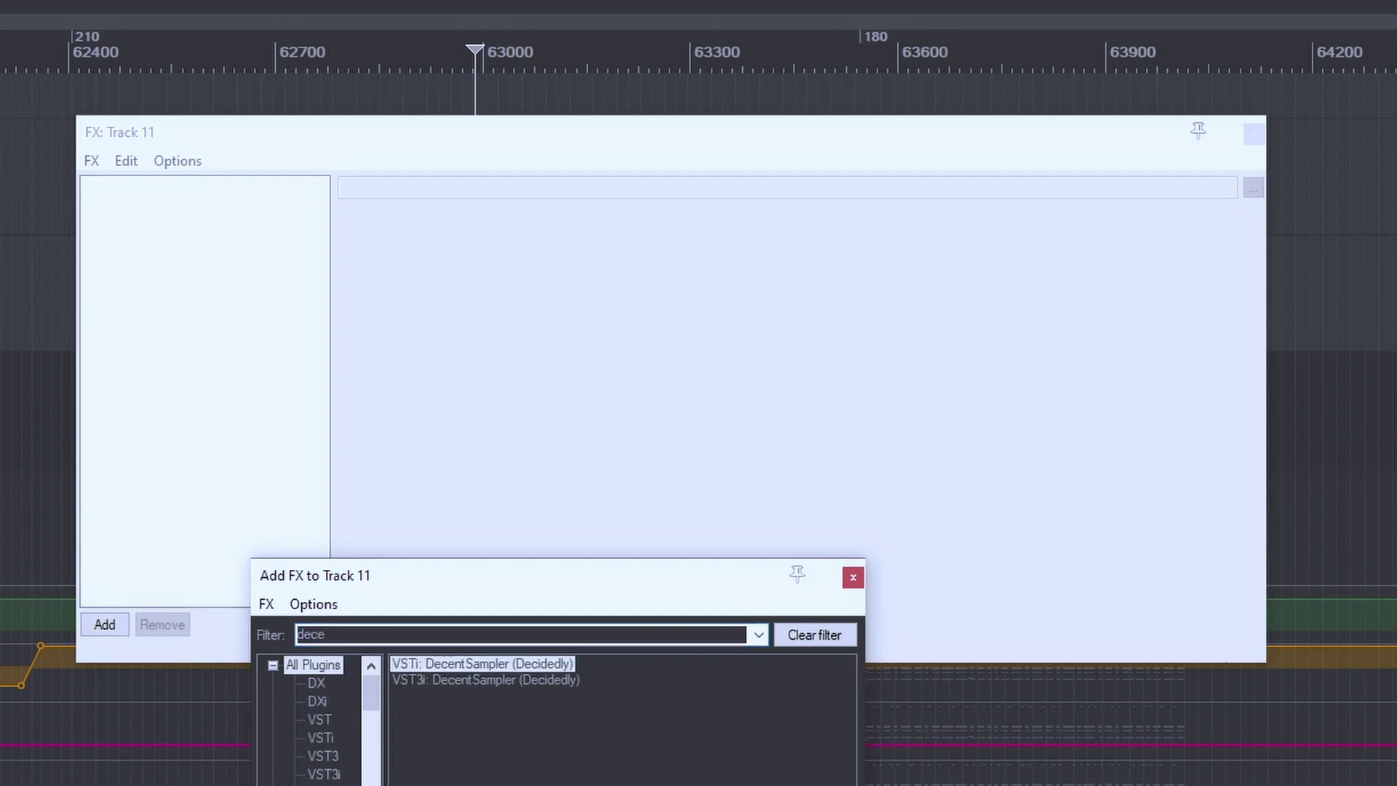
pyautogui.press('Return')
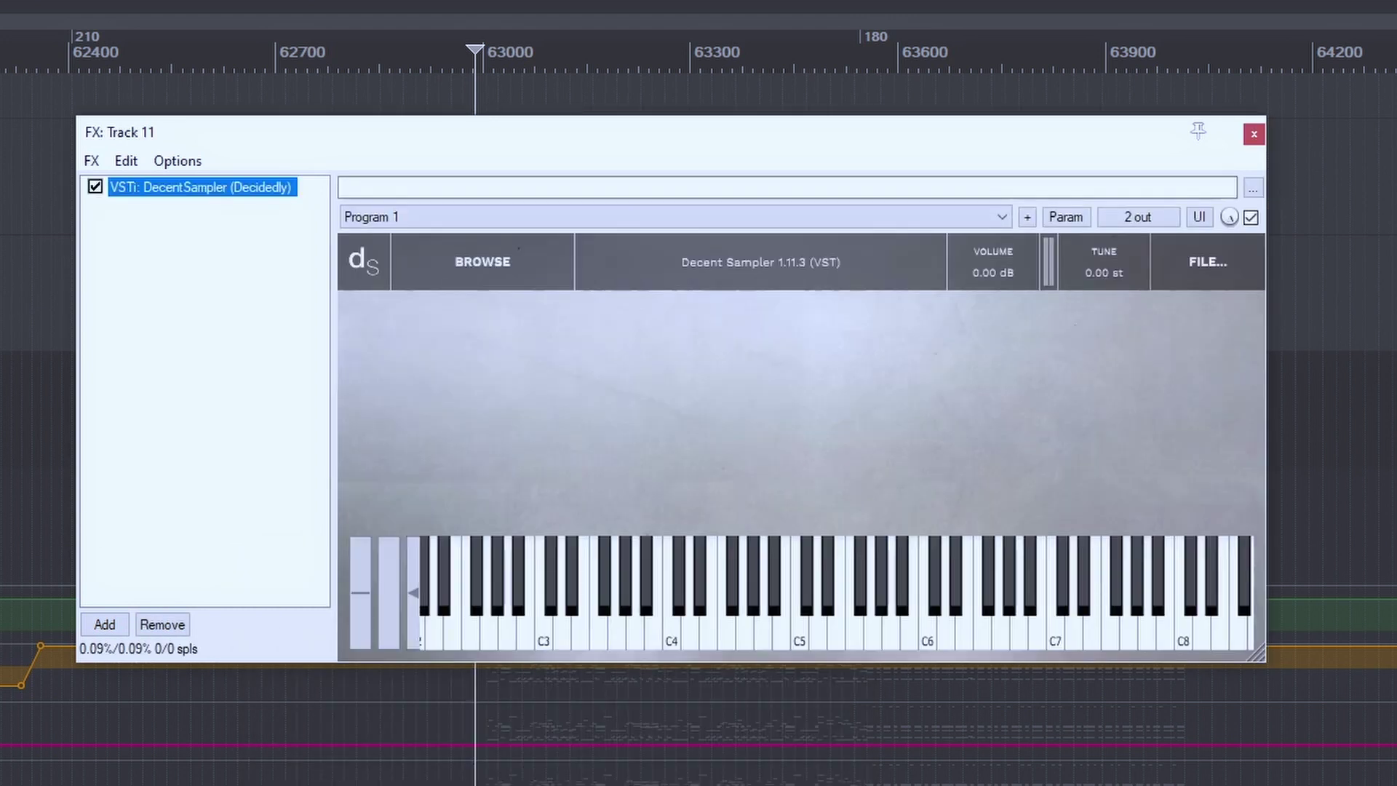
# Load Axure_V1_04_G1 through DecentSampler's FILE... > Load... dialog.
pyautogui.click(1210, 256)
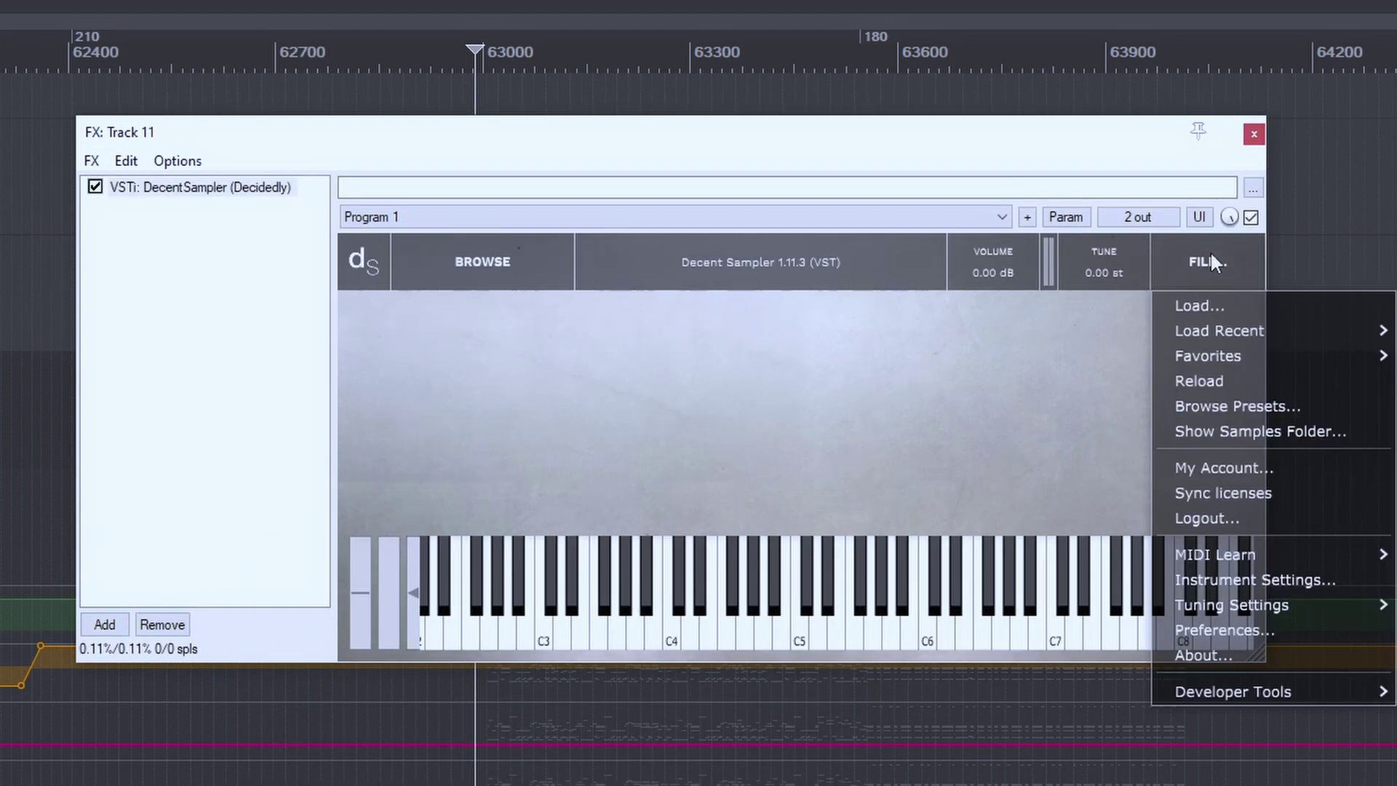
pyautogui.click(1252, 313)
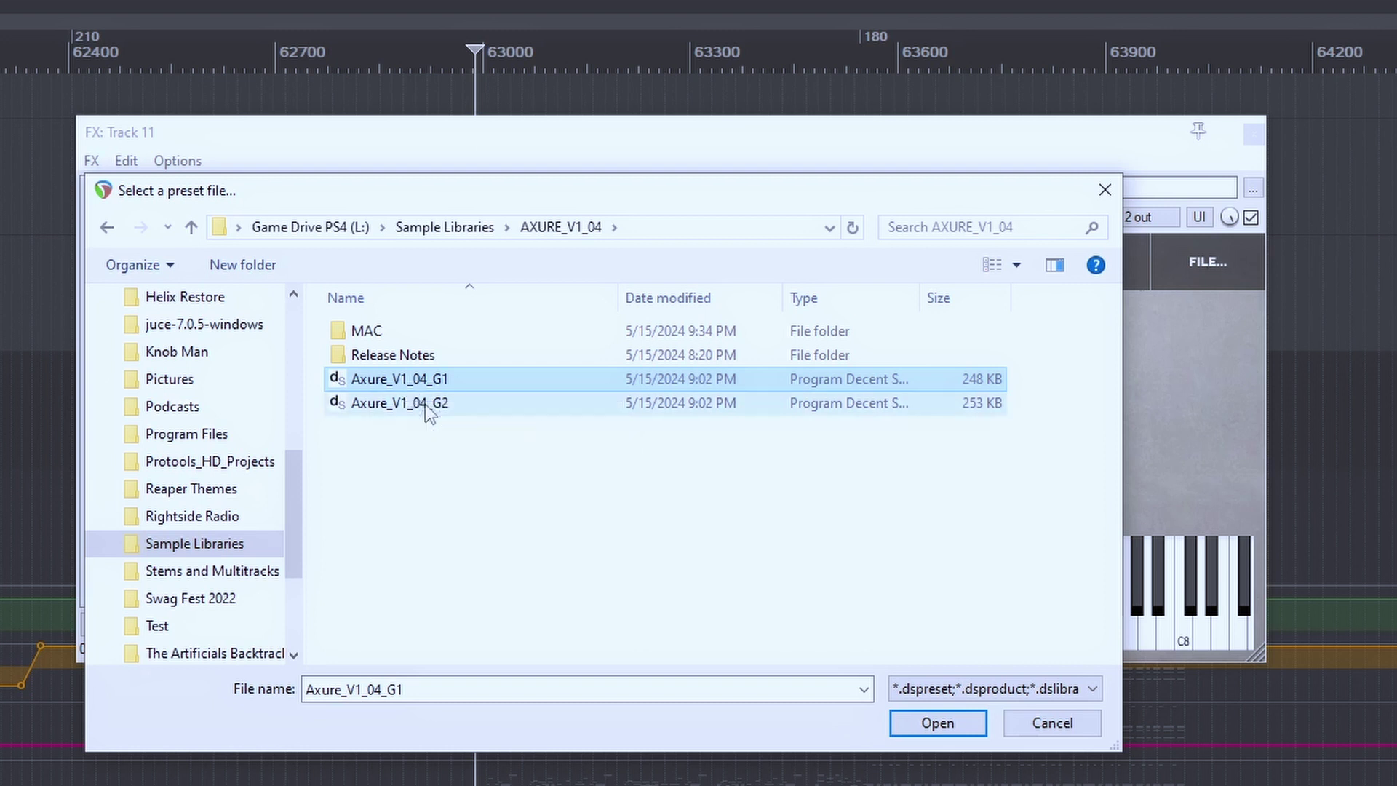
pyautogui.click(936, 723)
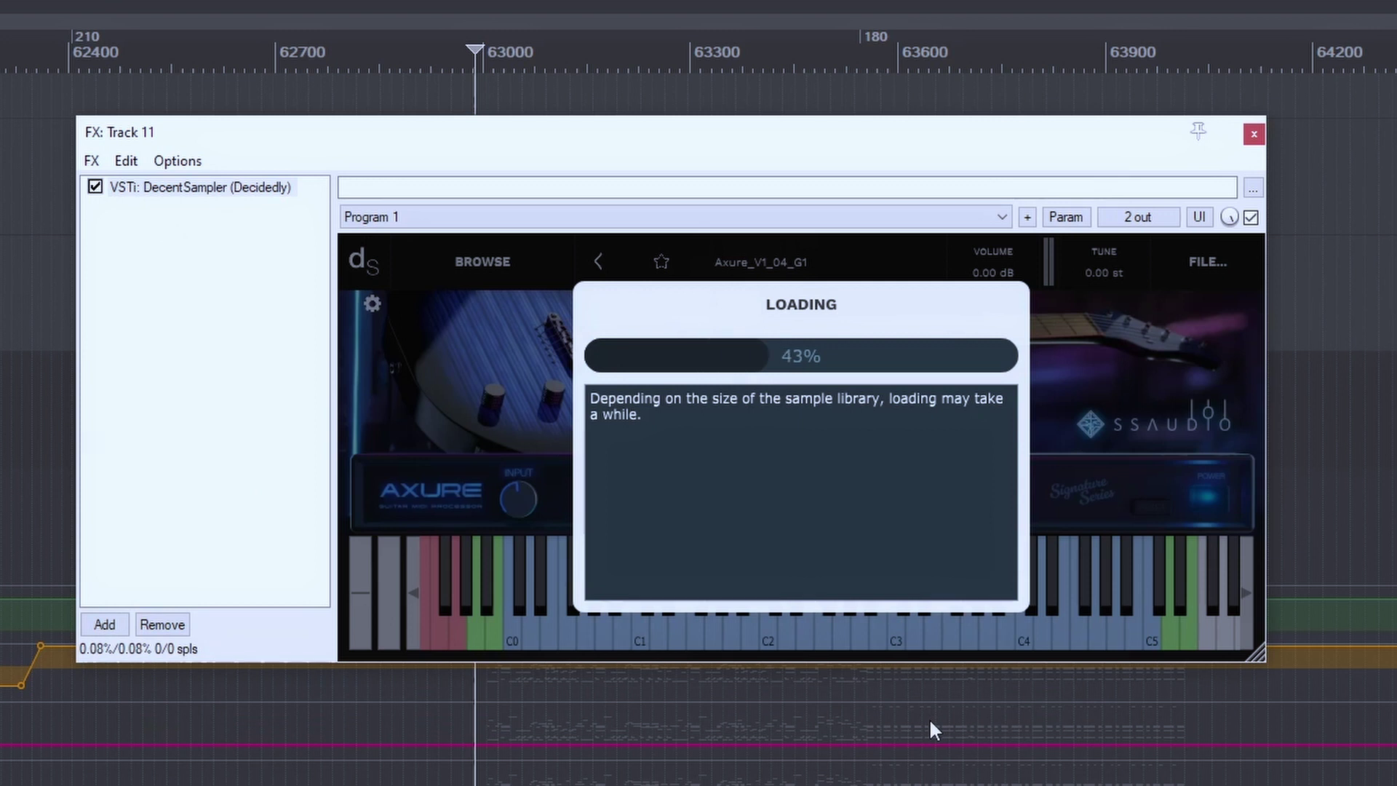
# Play two keyswitches and several guitar notes on Axure_V1_04_G1, then open the FILE... menu.
pyautogui.click(451, 605)
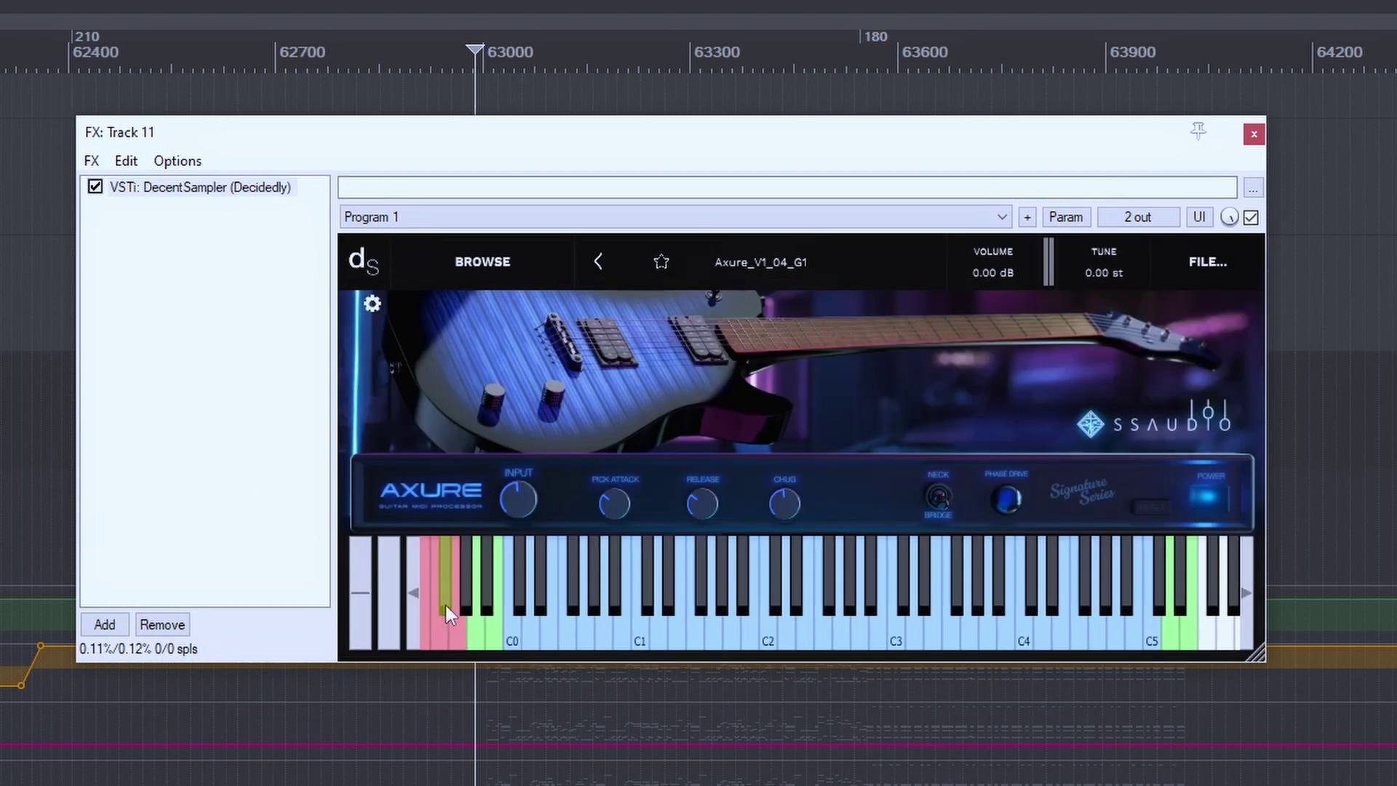
pyautogui.click(465, 605)
pyautogui.click(588, 640)
pyautogui.click(693, 631)
pyautogui.click(822, 629)
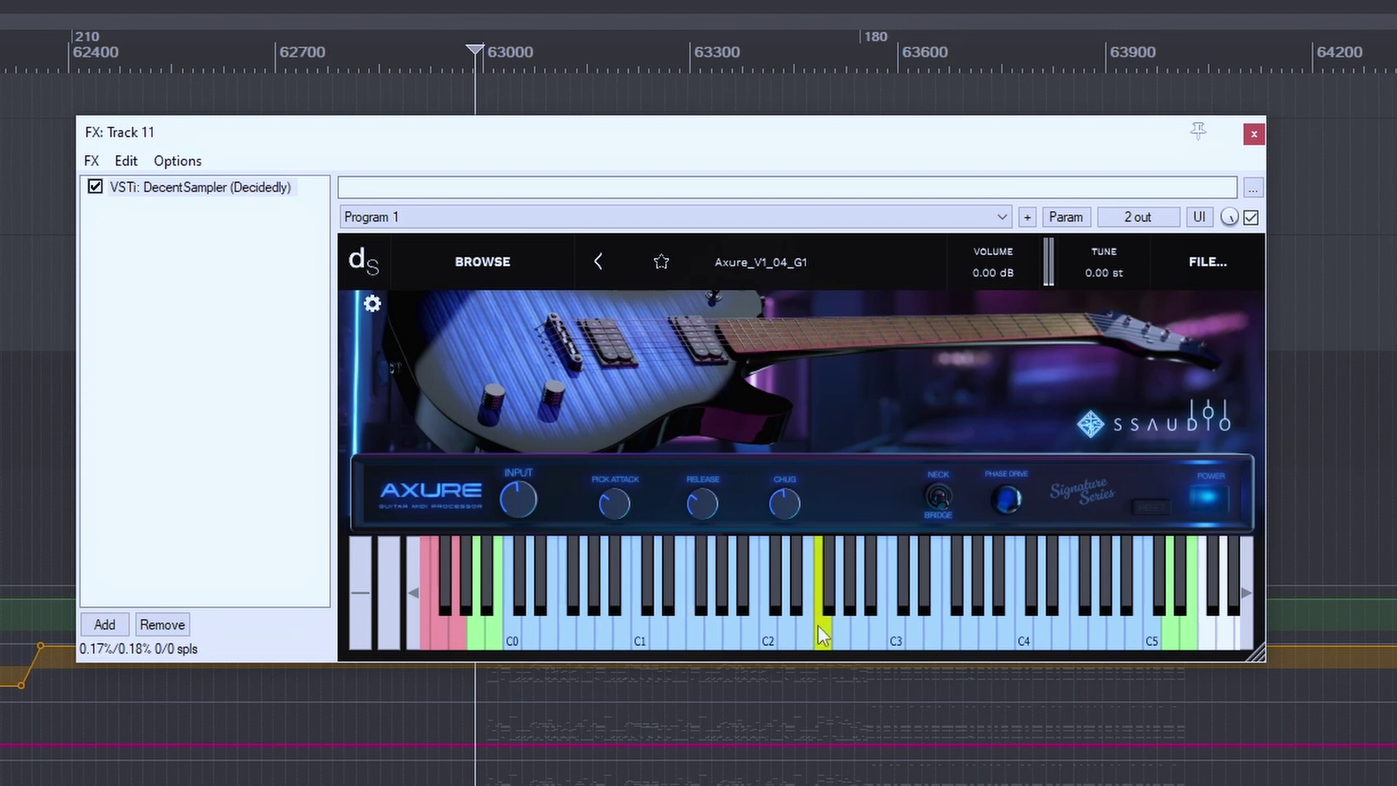
pyautogui.click(753, 569)
pyautogui.click(676, 618)
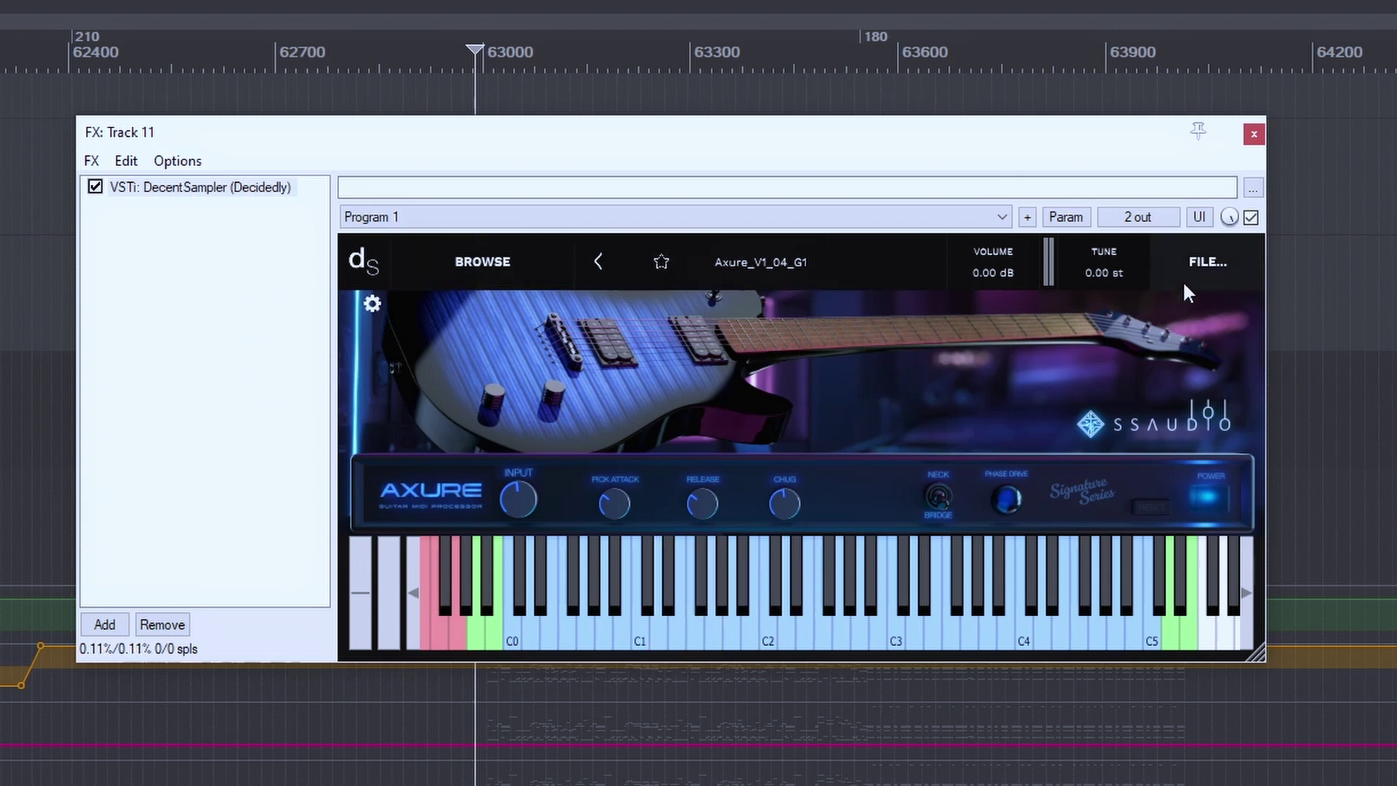
pyautogui.click(1211, 261)
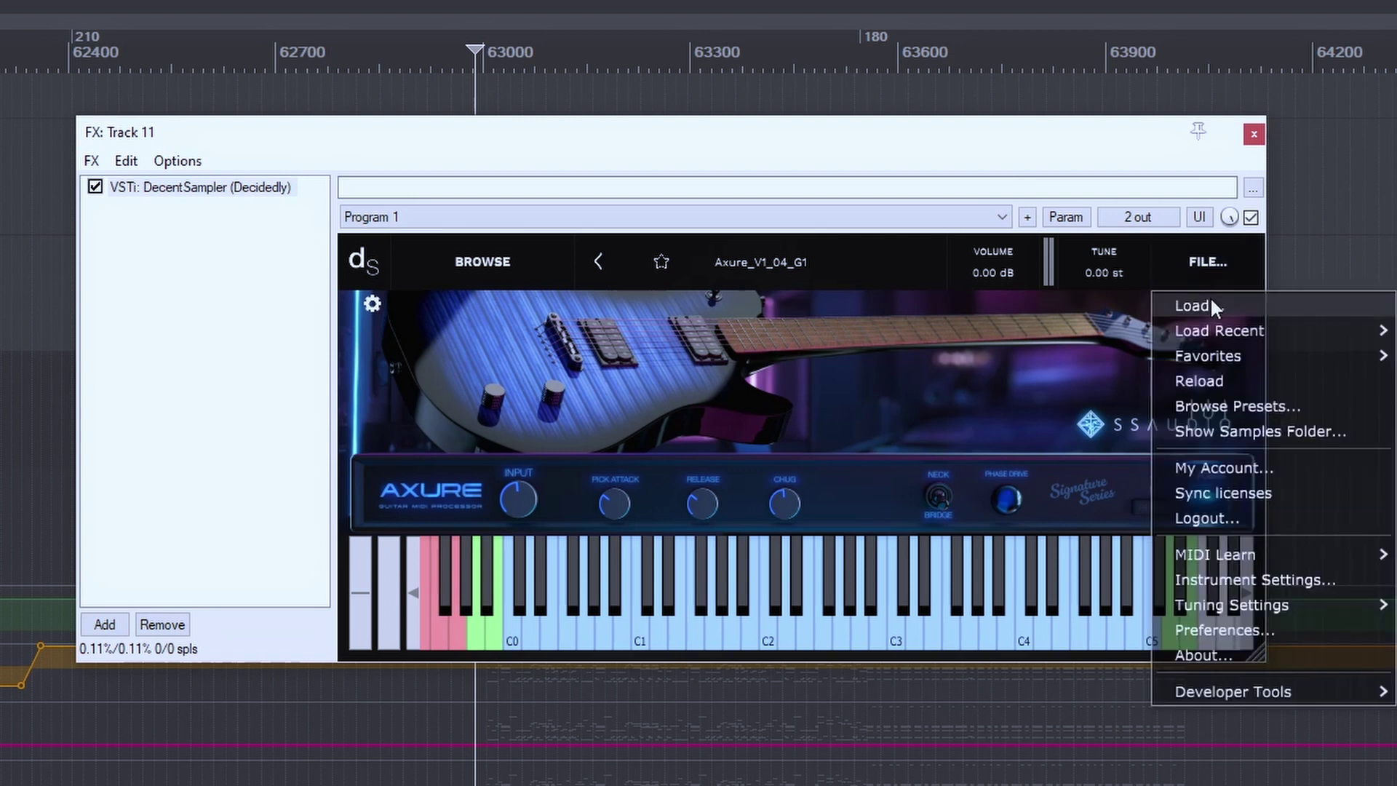
# Load the Axure_V1_04_G2 preset into track 11's Decent Sampler.
pyautogui.click(1208, 261)
pyautogui.click(402, 404)
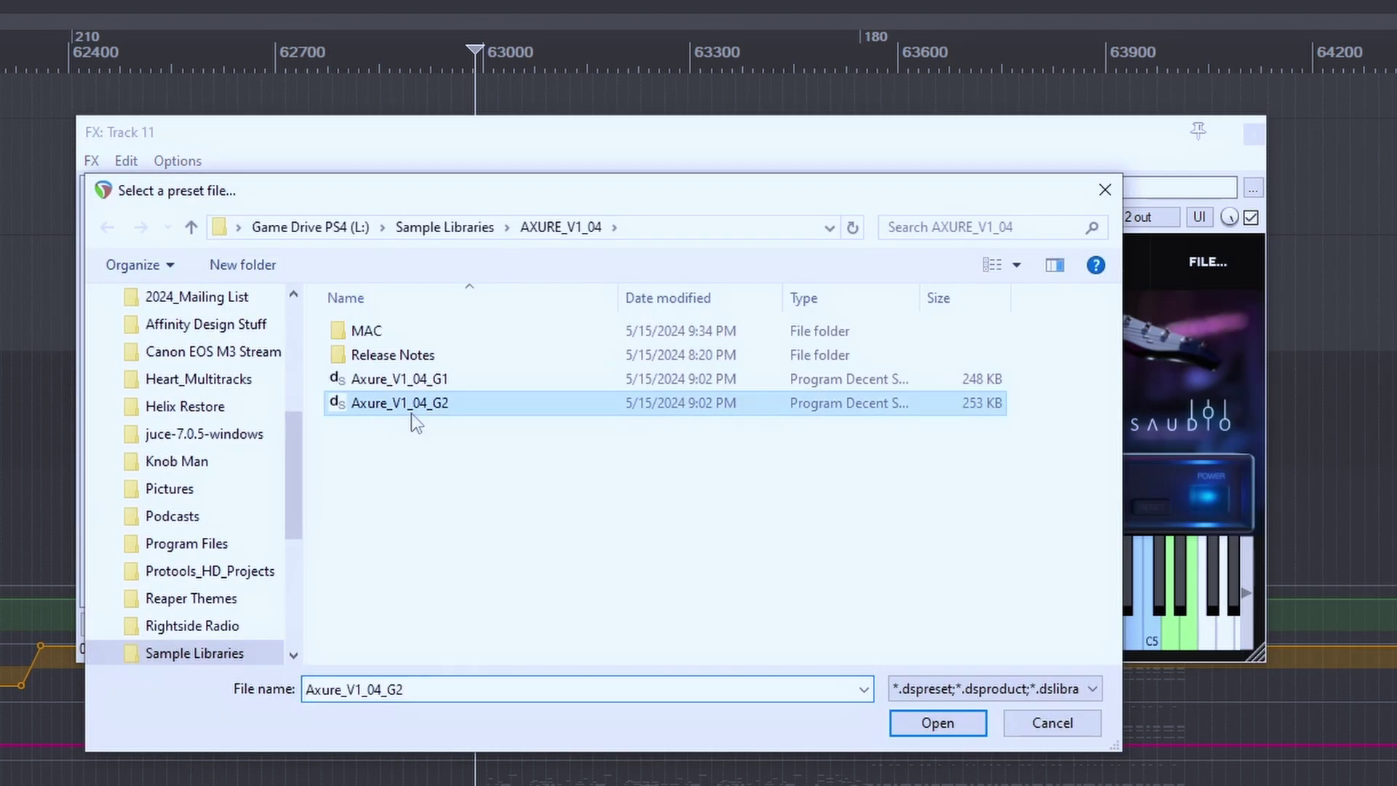
pyautogui.click(931, 716)
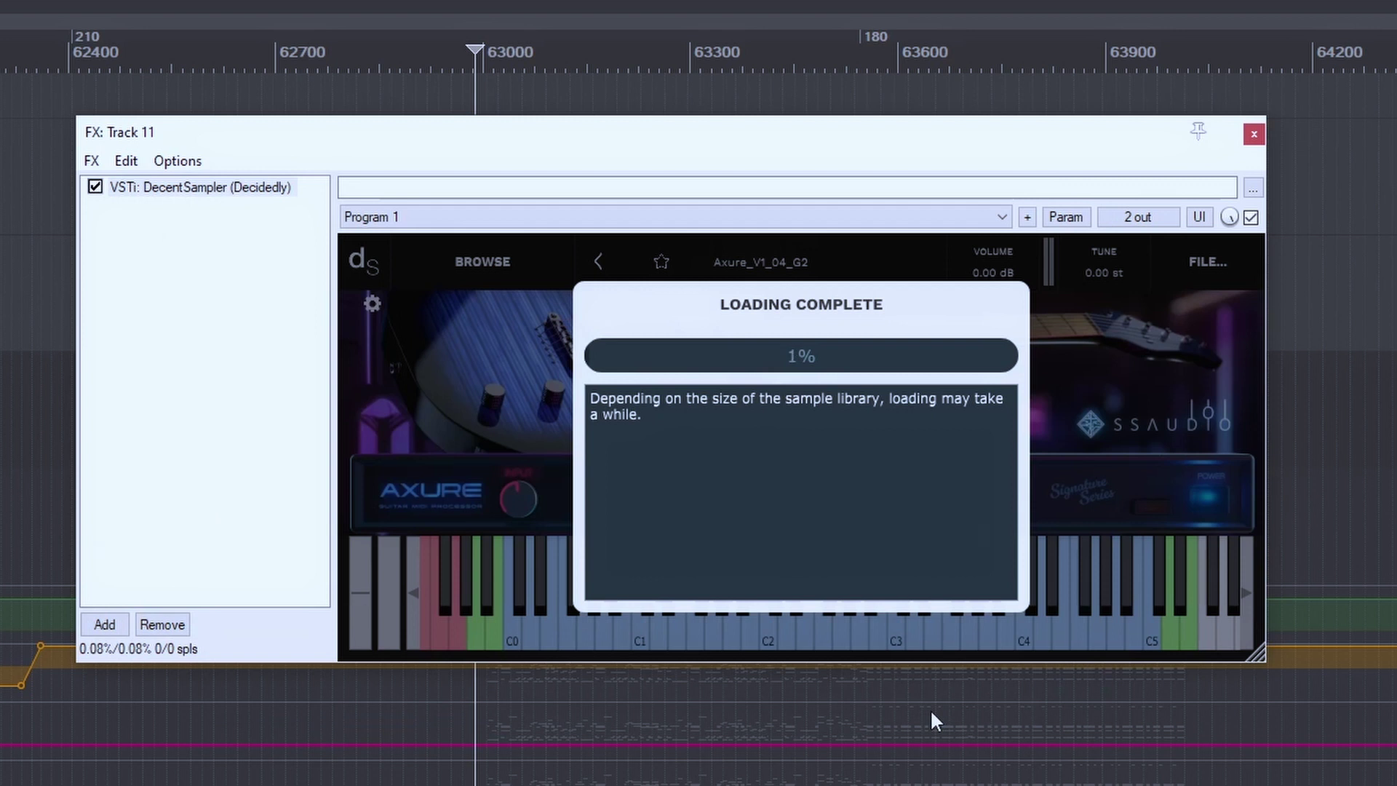
# Play a keyswitch, a low note and C2, then check the program list, keeping Program 1.
pyautogui.click(537, 632)
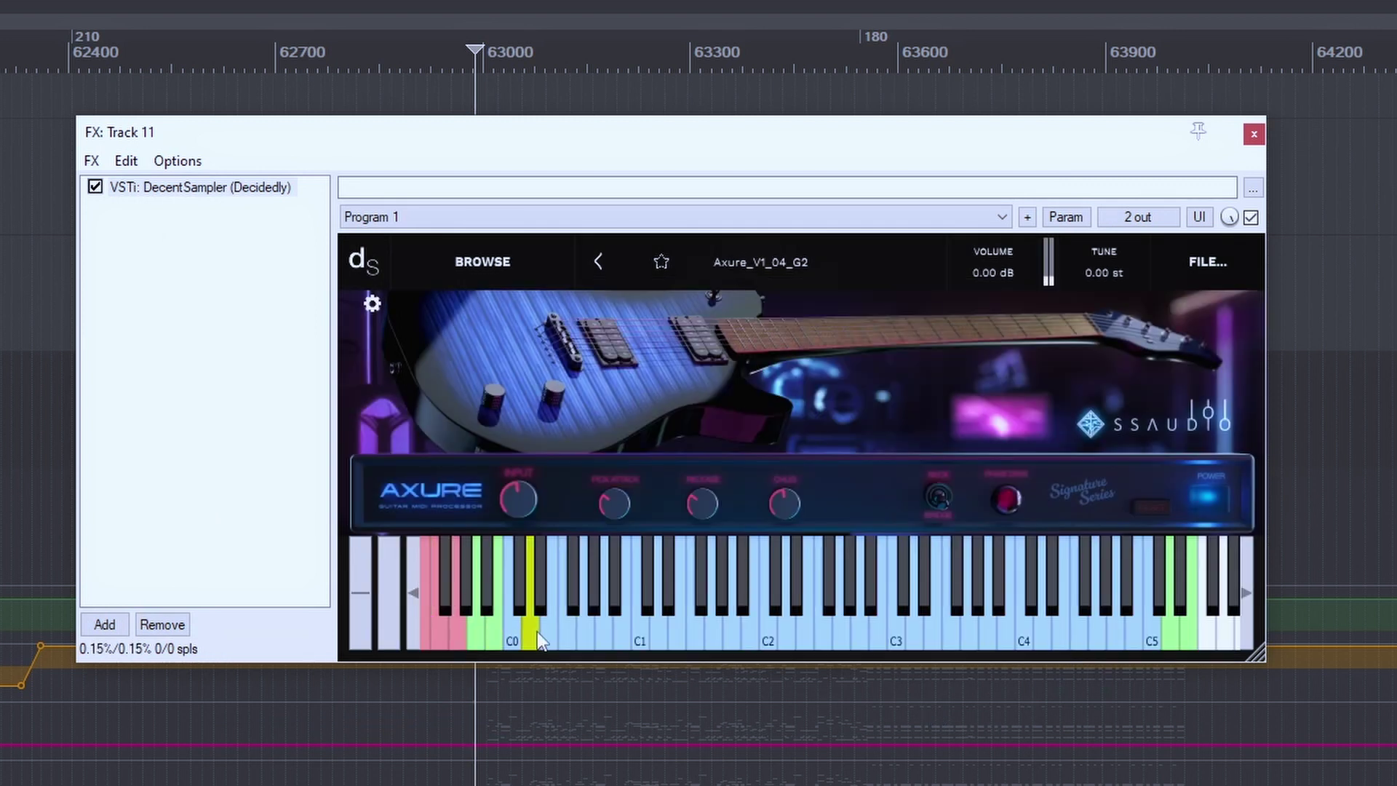
pyautogui.click(553, 632)
pyautogui.click(749, 631)
pyautogui.click(808, 217)
pyautogui.click(804, 162)
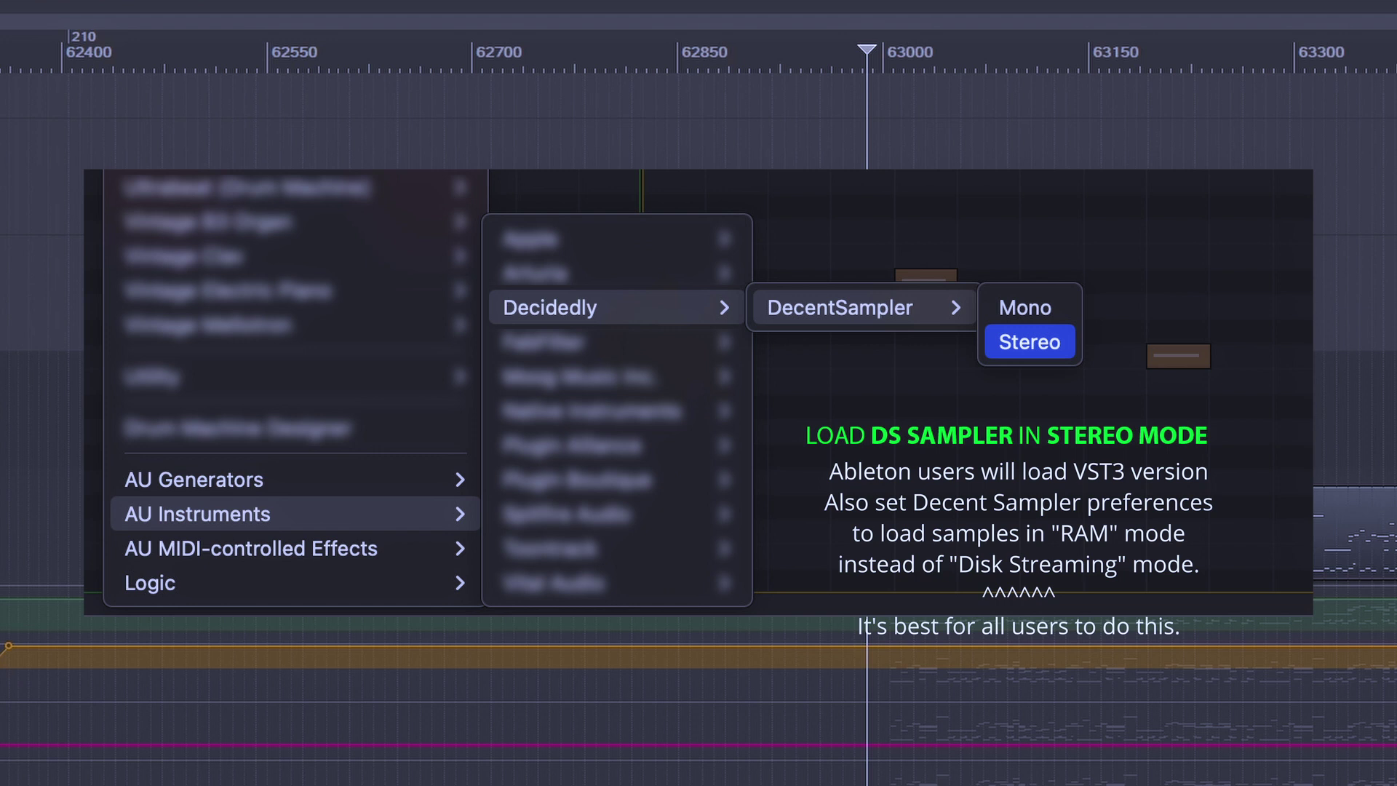
pyautogui.scroll(-2, 941, 649)
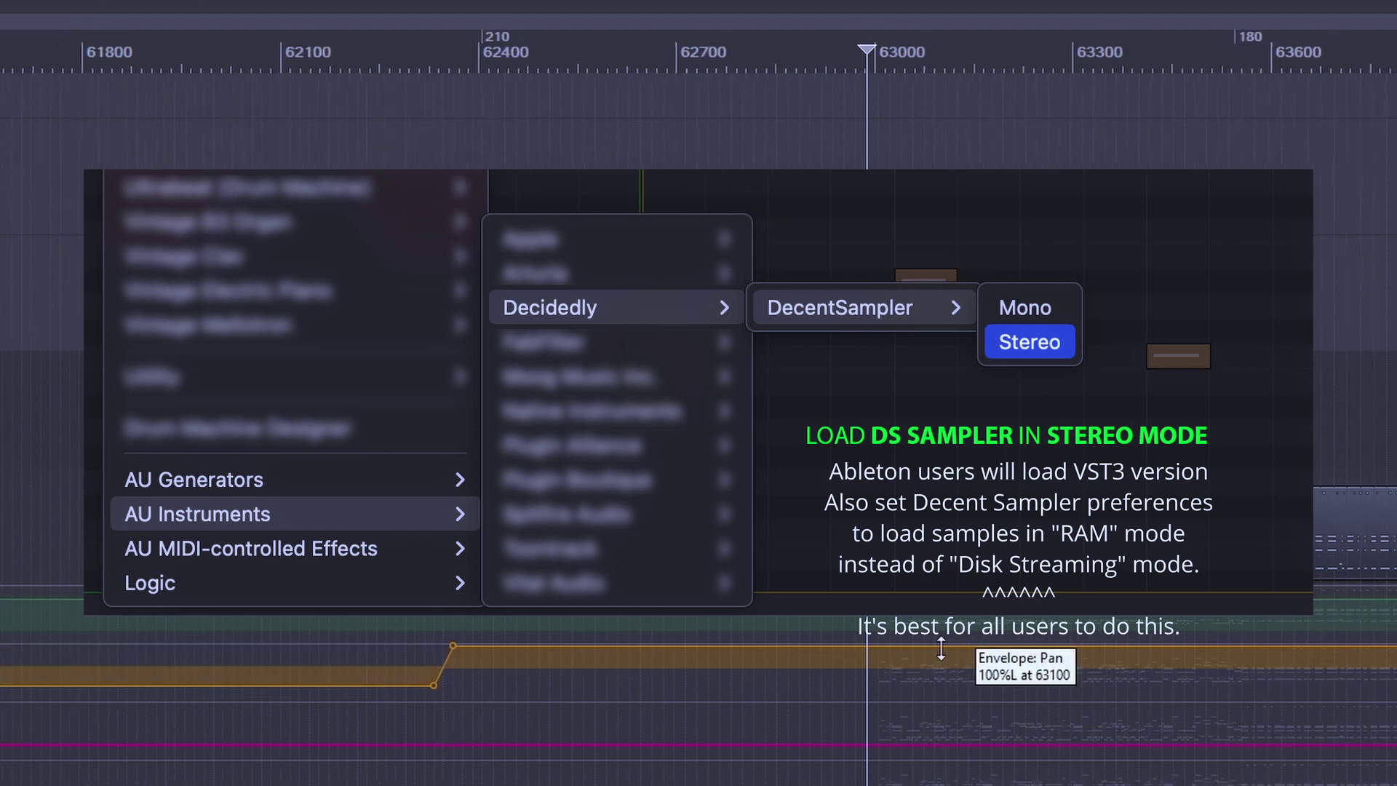